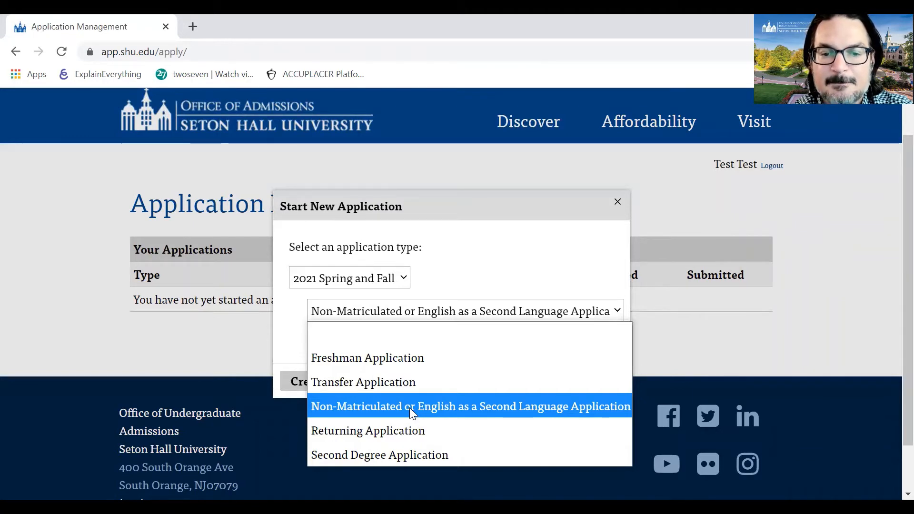
# - Keep the Non-Matriculated type, create the application, and open it to the About You form
pyautogui.click(412, 402)
pyautogui.click(389, 378)
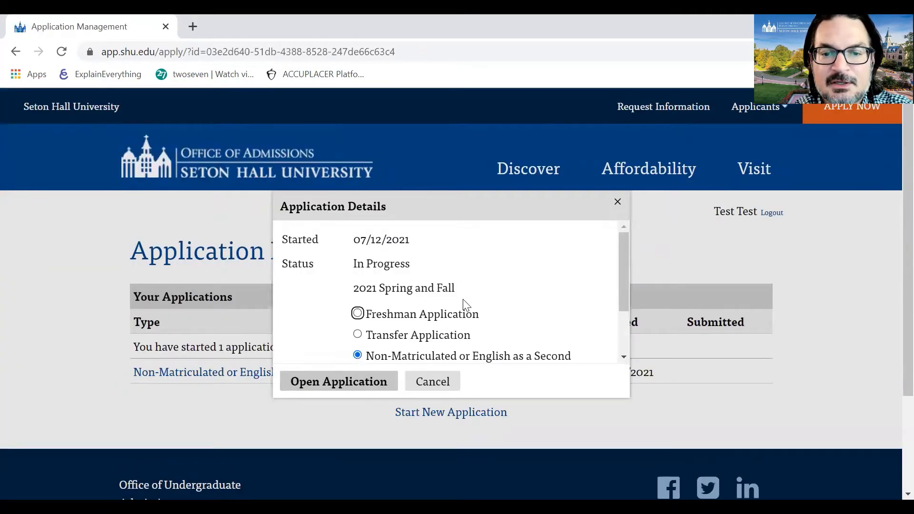
pyautogui.scroll(-3, 429, 297)
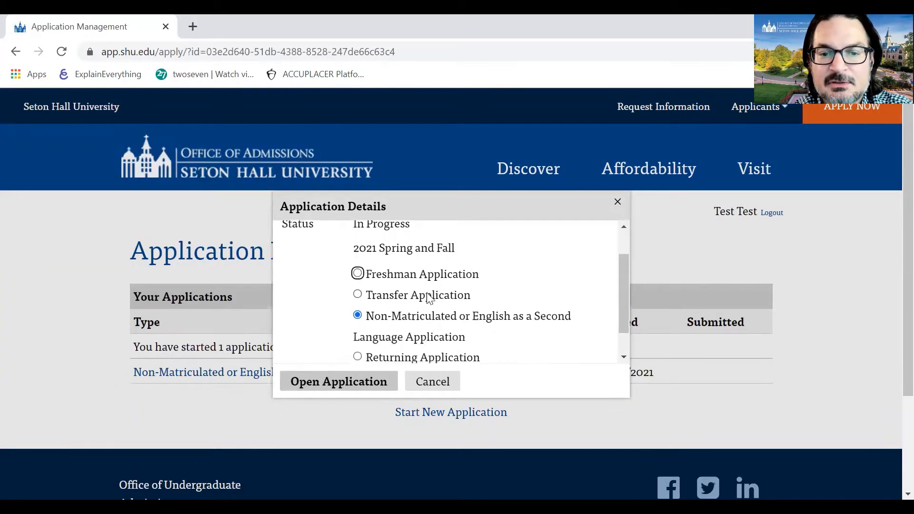
pyautogui.scroll(-2, 429, 298)
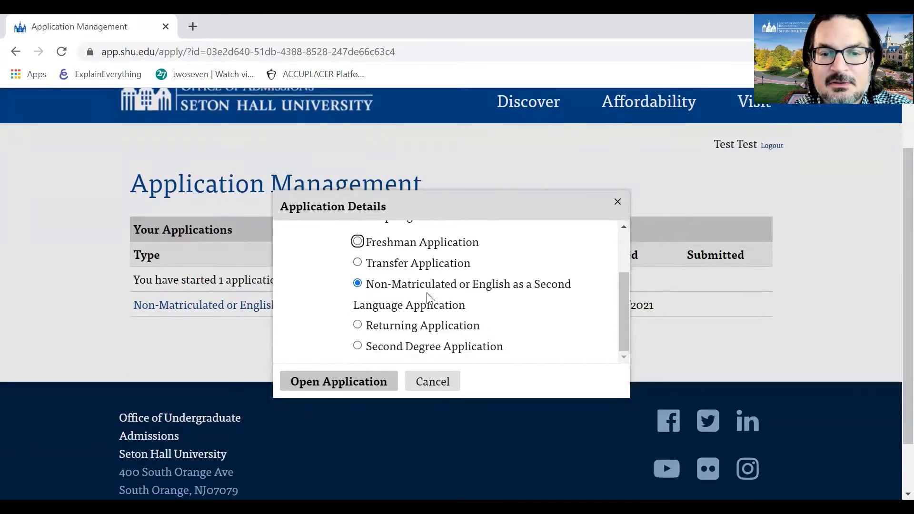
pyautogui.click(350, 379)
pyautogui.scroll(-1, 433, 326)
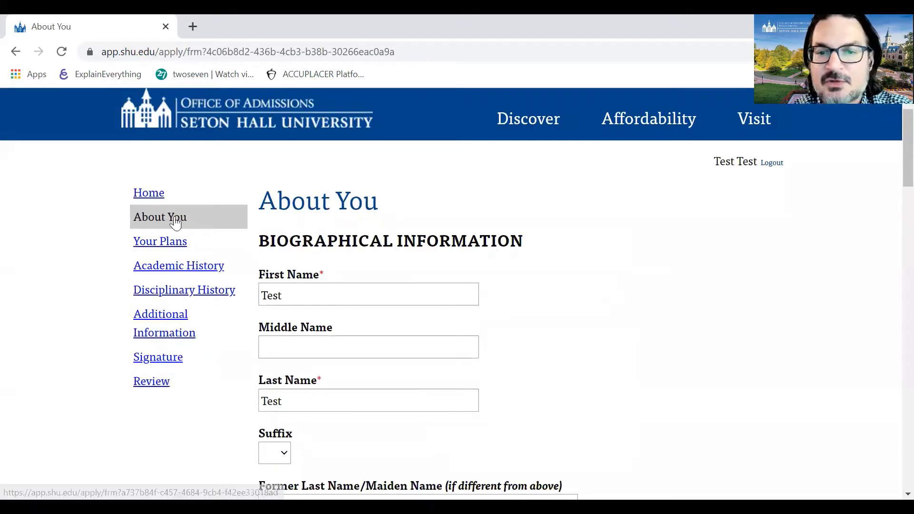
# - Scroll down the About You form and set gender to Male
pyautogui.scroll(-1, 298, 296)
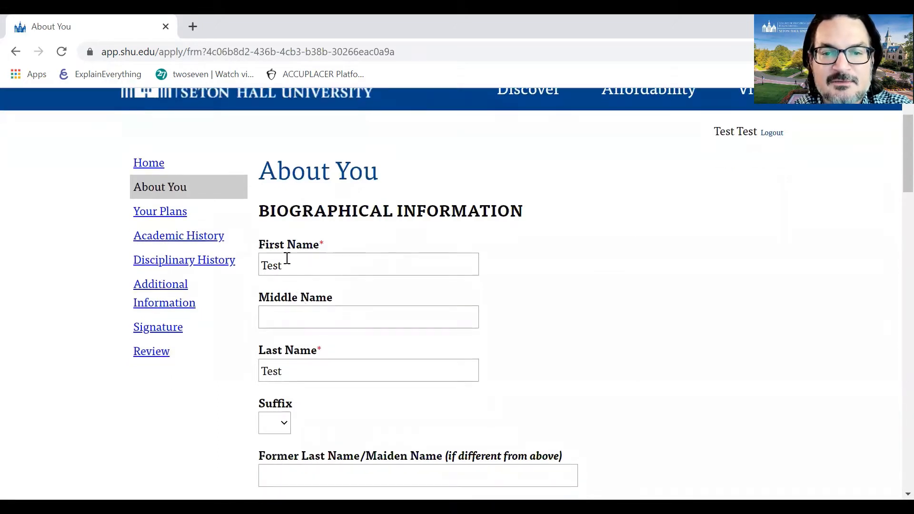
pyautogui.scroll(-1, 328, 283)
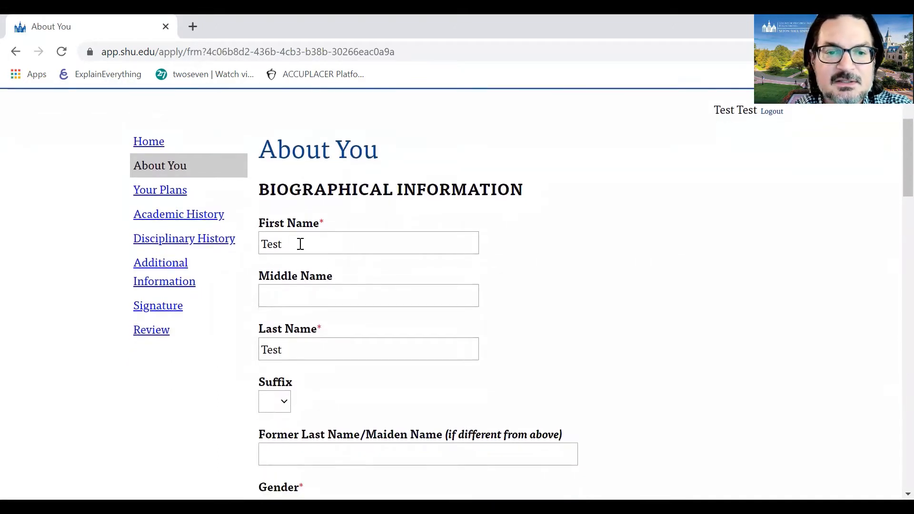
pyautogui.scroll(-1, 301, 244)
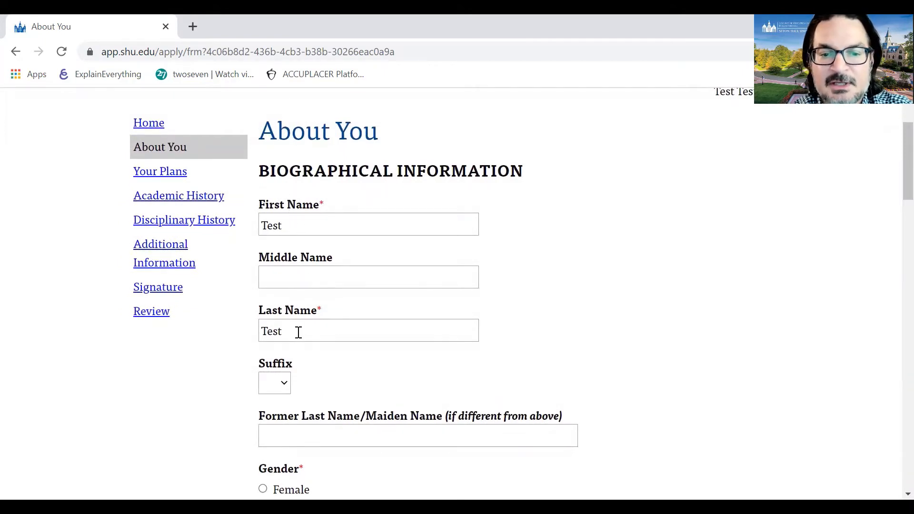
pyautogui.scroll(-1, 299, 333)
pyautogui.scroll(-1, 347, 309)
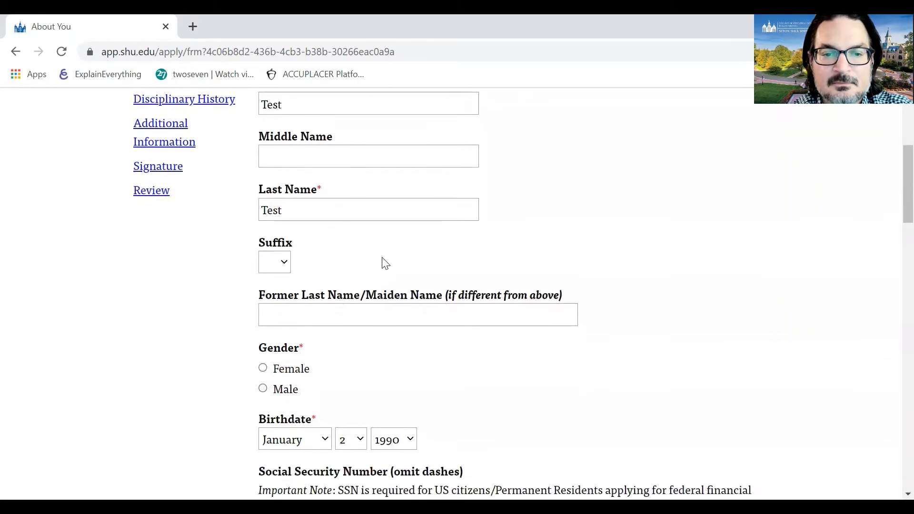
pyautogui.scroll(-2, 386, 264)
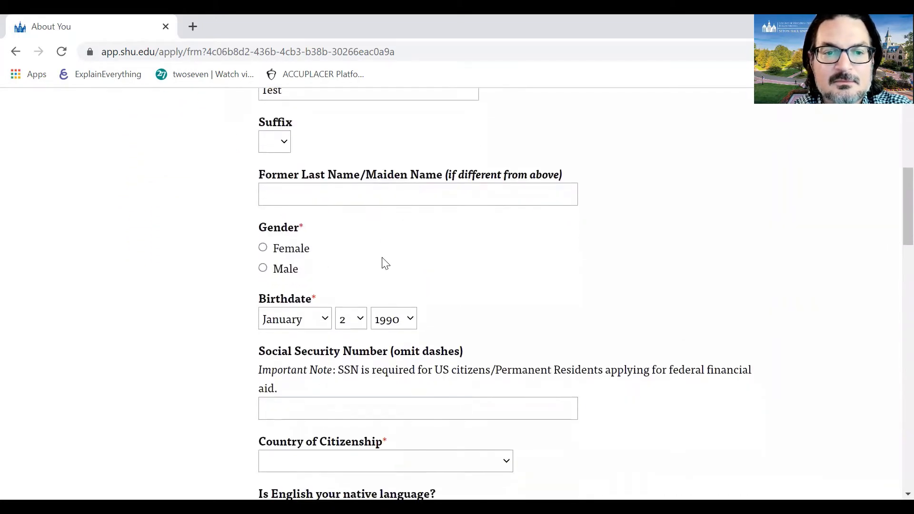
pyautogui.scroll(-1, 386, 263)
pyautogui.click(275, 244)
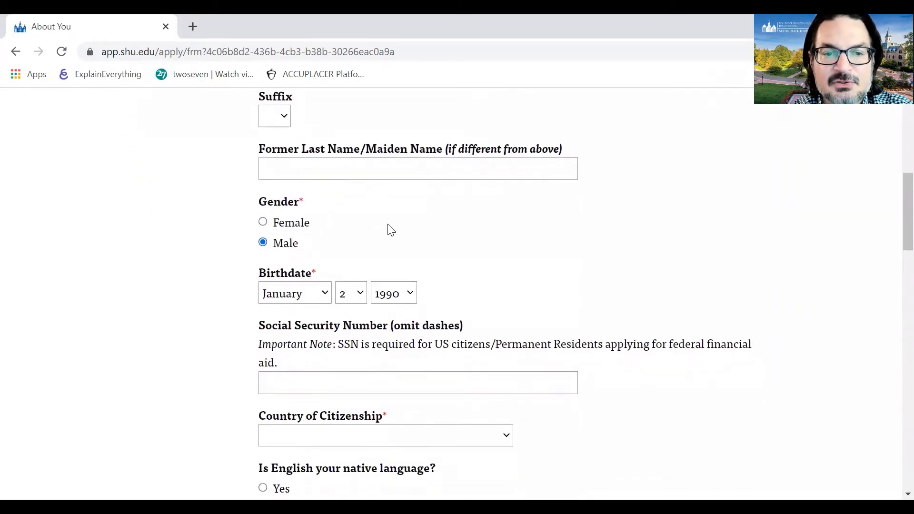
# - Place the cursor in the Social Security Number field
pyautogui.scroll(-1, 388, 228)
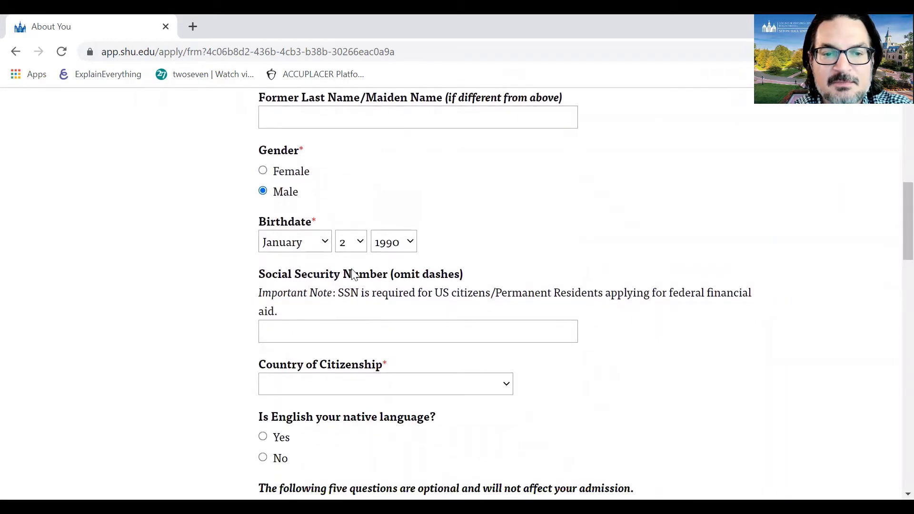
pyautogui.scroll(-1, 352, 276)
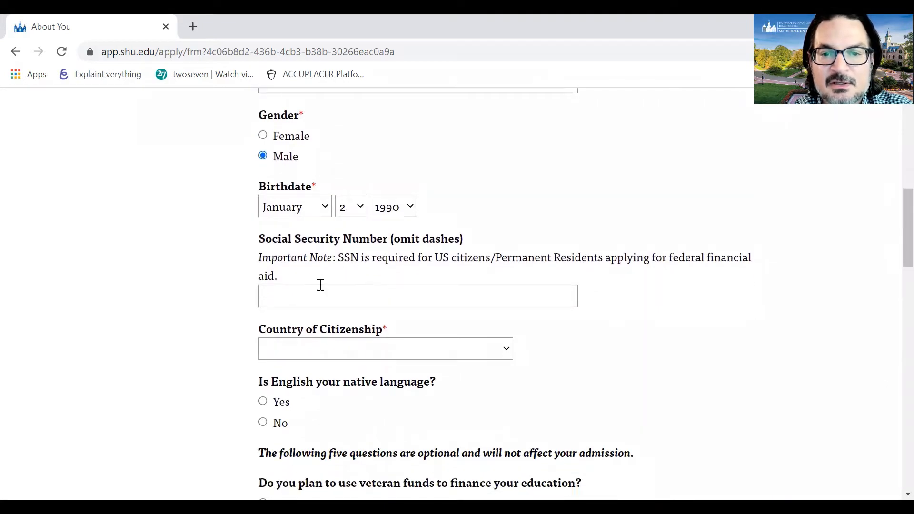
pyautogui.click(292, 303)
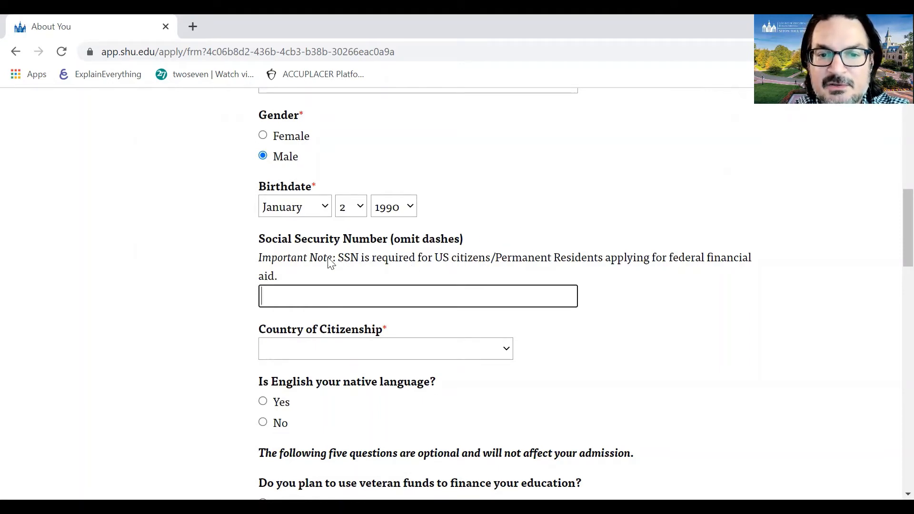
pyautogui.scroll(-2, 400, 265)
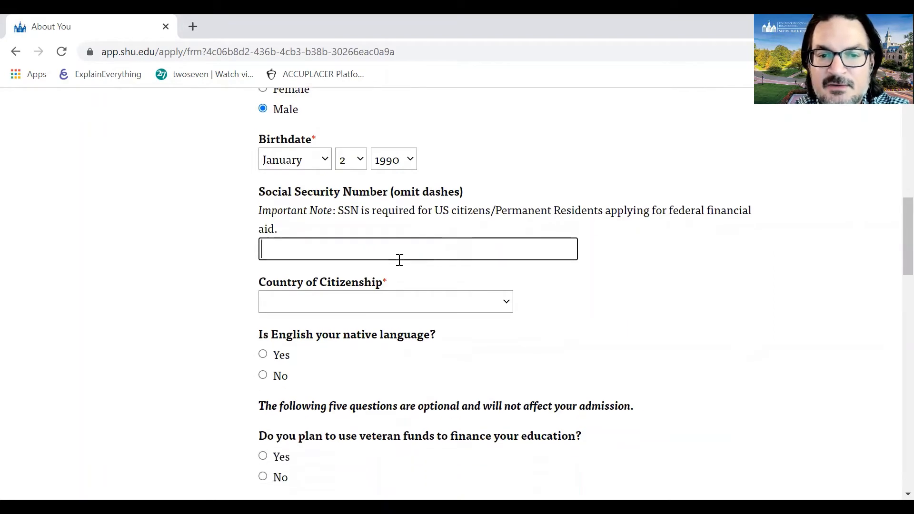
# - Set country of citizenship to Finland and answer No to permanent resident
pyautogui.click(451, 279)
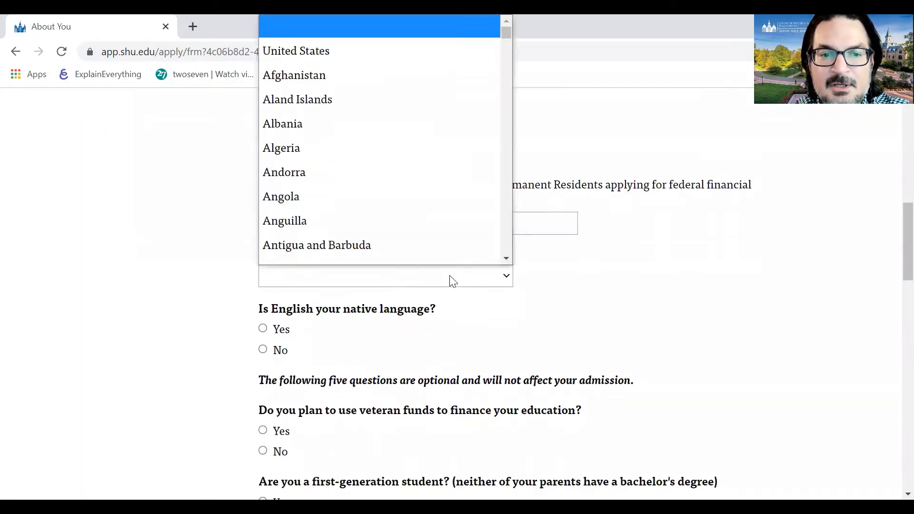
pyautogui.scroll(-1, 389, 214)
pyautogui.scroll(-6, 385, 205)
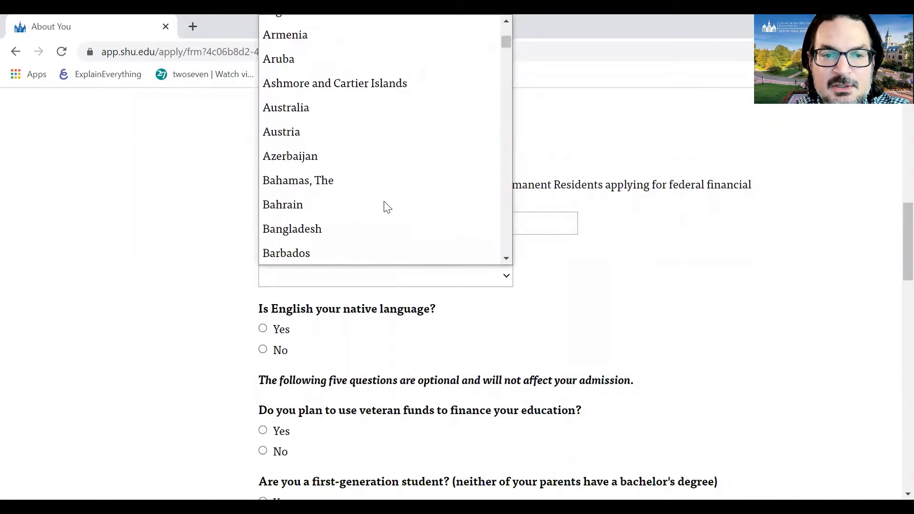
pyautogui.scroll(-10, 385, 205)
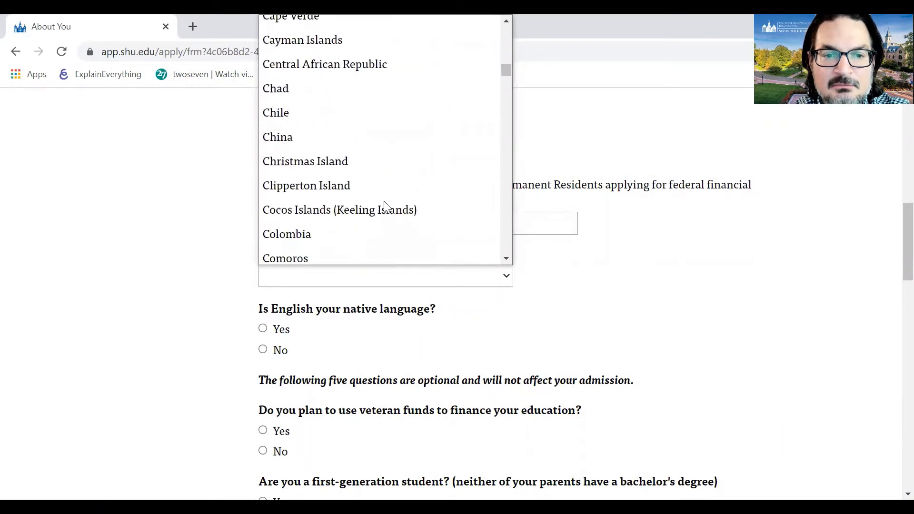
pyautogui.scroll(-9, 385, 205)
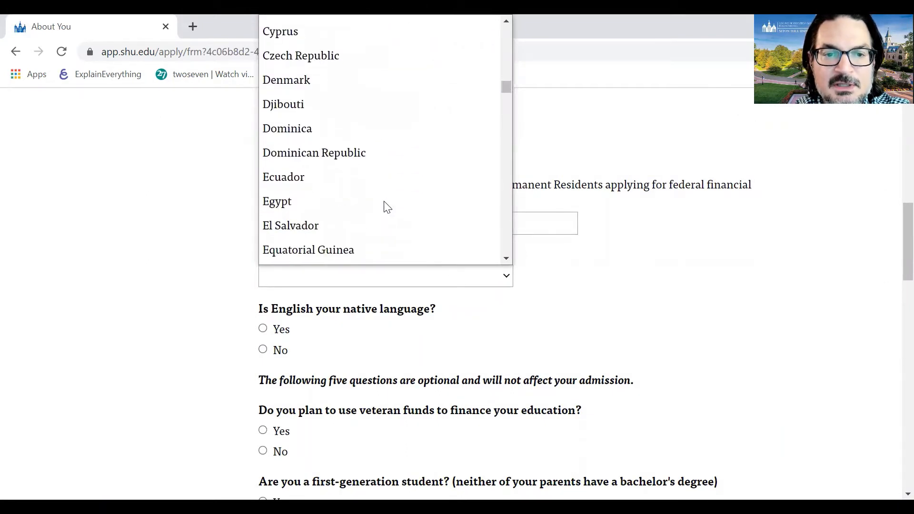
pyautogui.scroll(-3, 387, 207)
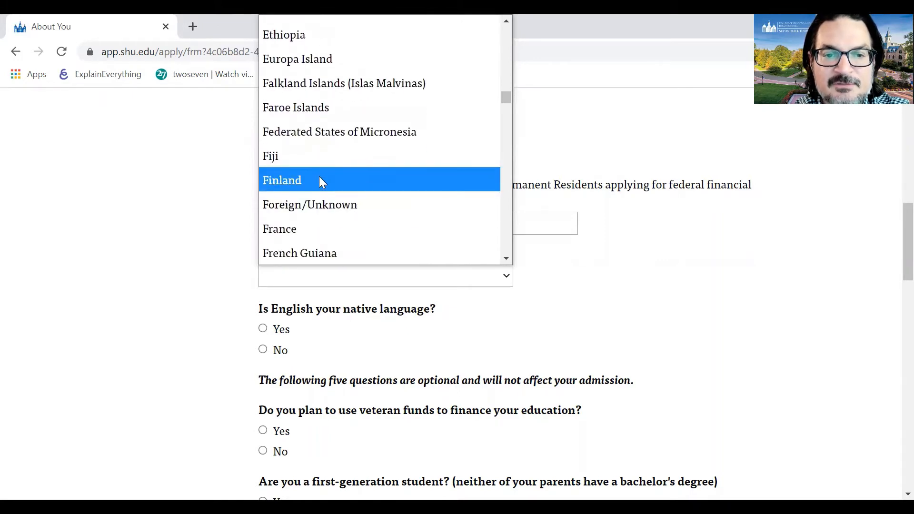
pyautogui.click(320, 181)
pyautogui.scroll(-1, 448, 318)
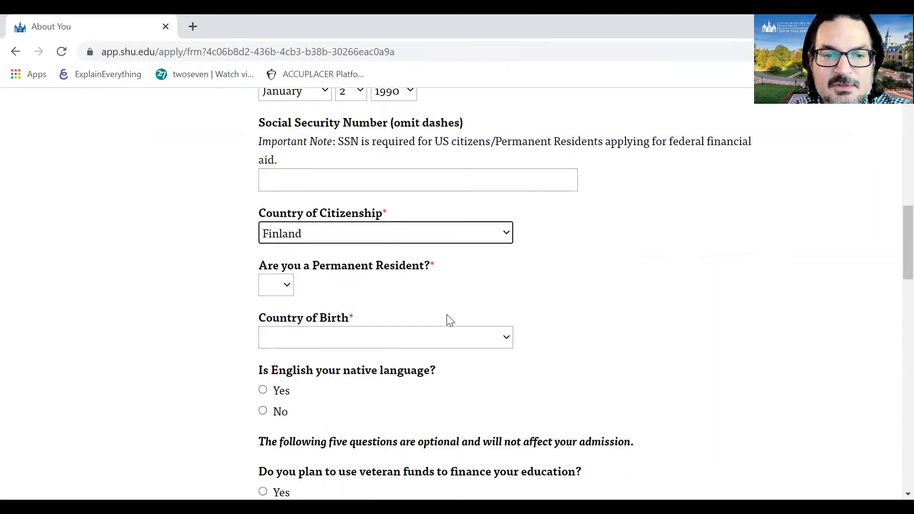
pyautogui.click(287, 290)
pyautogui.click(282, 355)
pyautogui.scroll(-1, 474, 303)
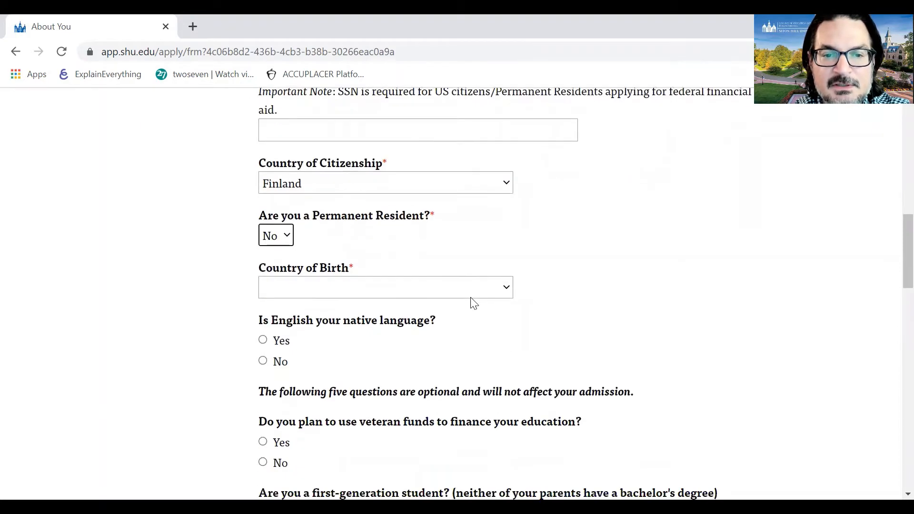
# - Set country of birth to Finland and answer No to English as native language
pyautogui.click(437, 292)
pyautogui.scroll(-15, 402, 246)
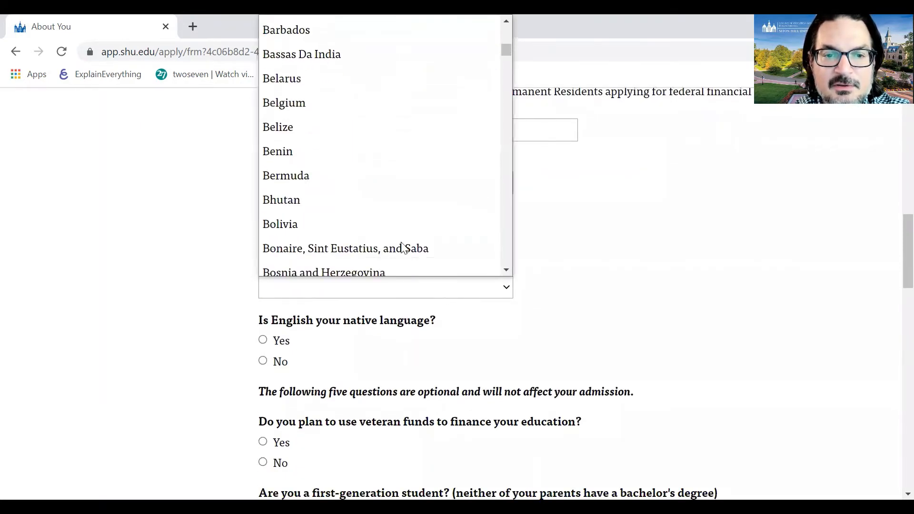
pyautogui.scroll(-6, 404, 248)
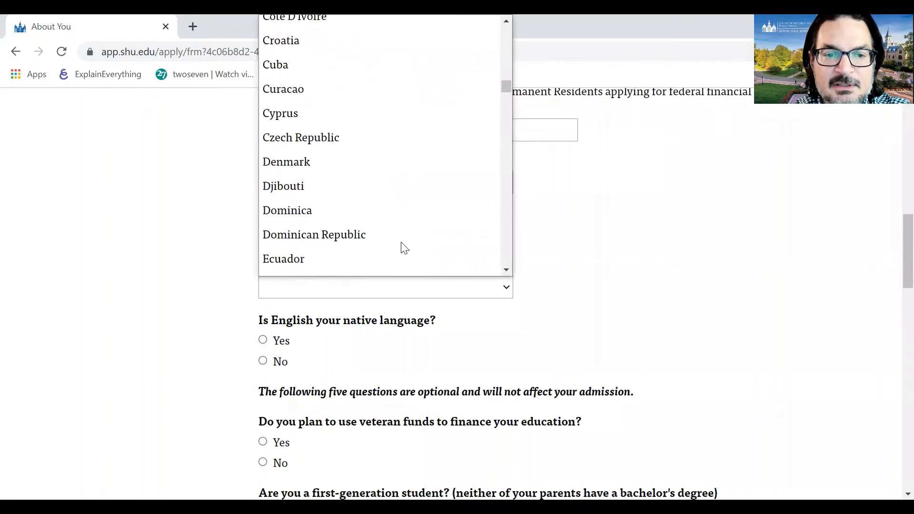
pyautogui.scroll(-5, 404, 248)
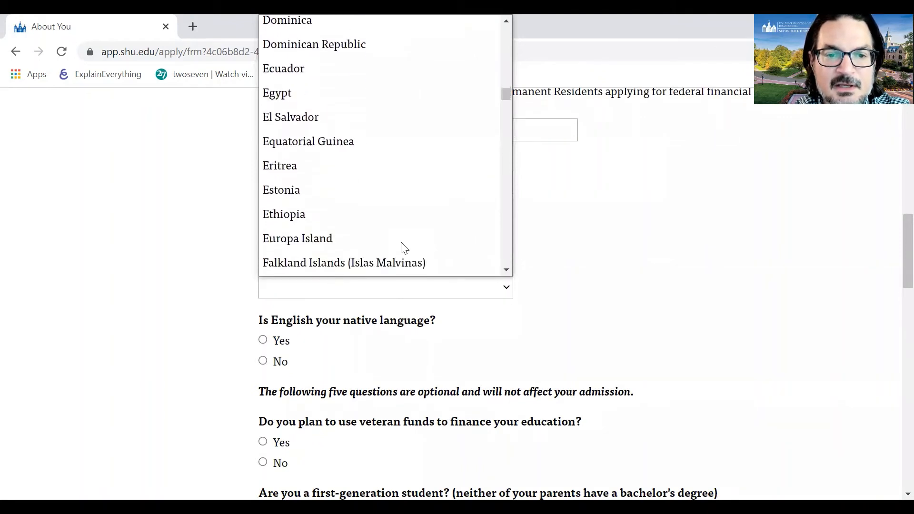
pyautogui.scroll(-1, 404, 247)
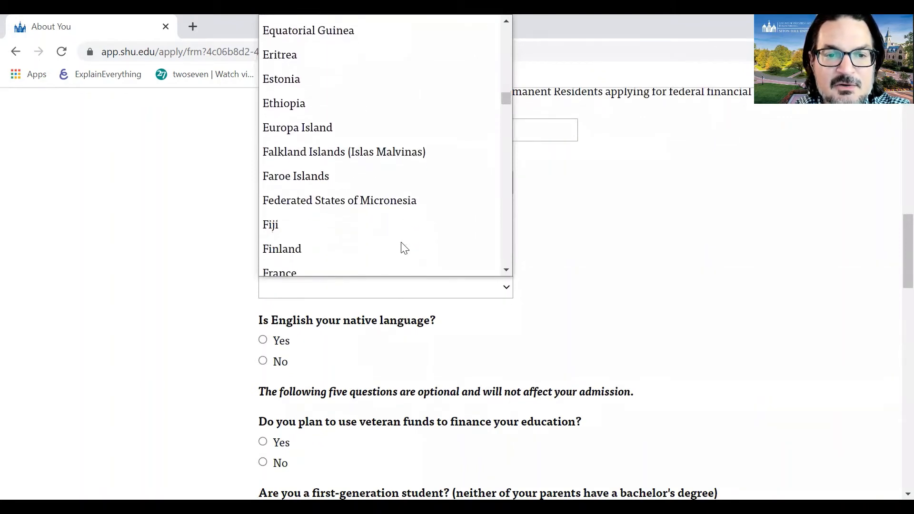
pyautogui.click(345, 247)
pyautogui.scroll(-1, 419, 342)
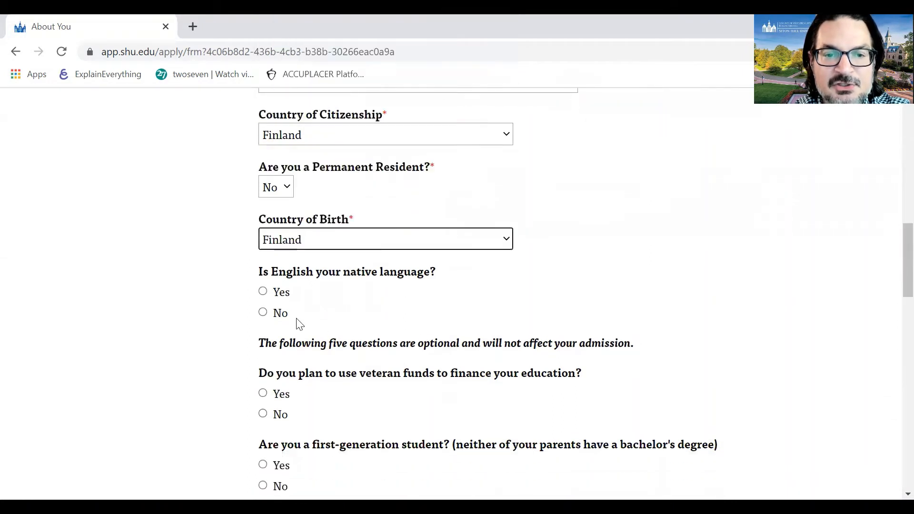
pyautogui.click(263, 313)
pyautogui.scroll(-1, 450, 337)
pyautogui.scroll(-1, 450, 337)
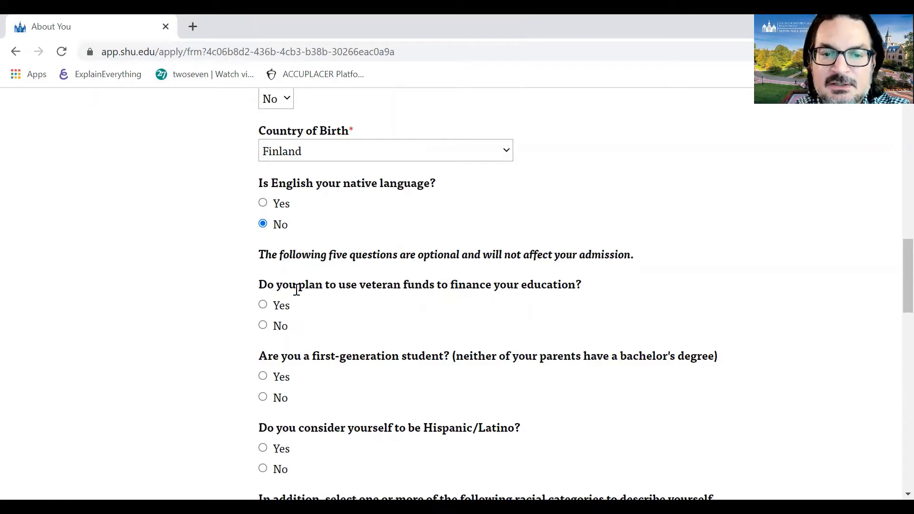
# - Answer No to veteran funds, Yes to first-generation student, and No to Hispanic/Latino
pyautogui.click(263, 325)
pyautogui.scroll(-2, 374, 312)
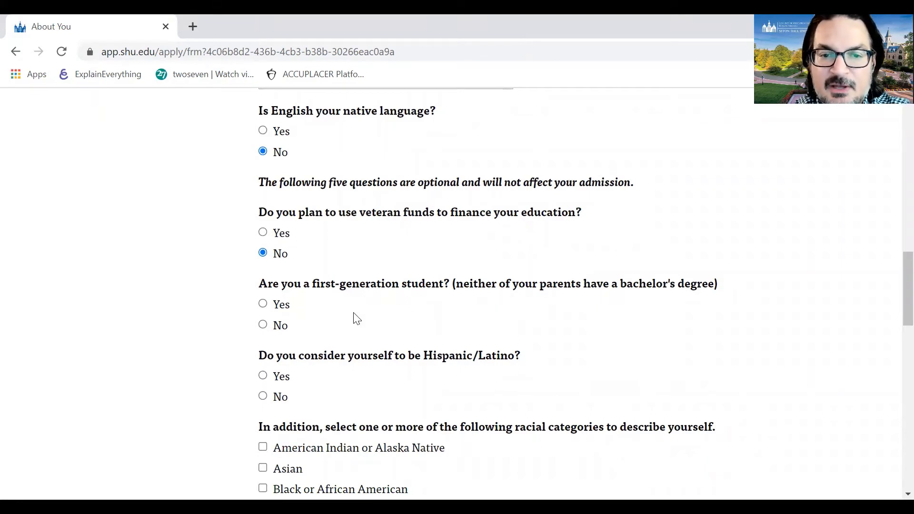
pyautogui.click(265, 306)
pyautogui.scroll(-1, 371, 330)
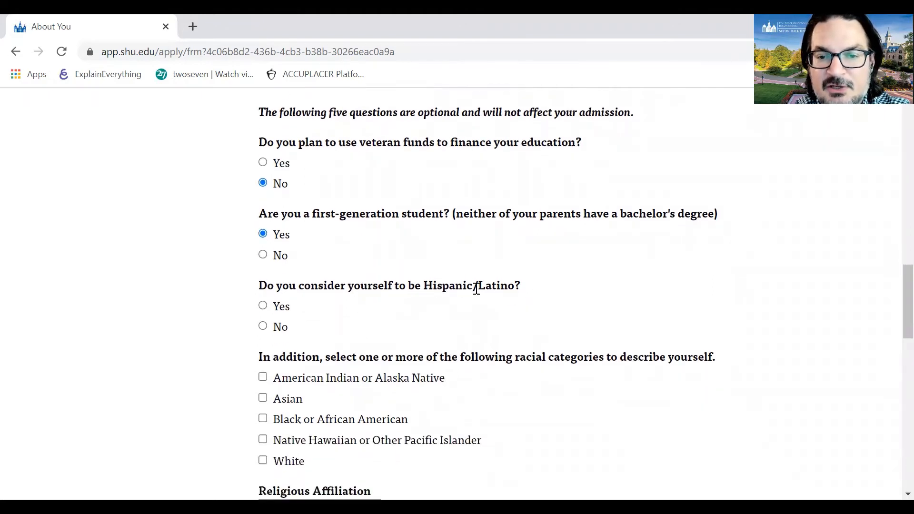
pyautogui.click(263, 327)
# - Set religious affiliation to Roman Catholic, replacing an initial Muslim choice
pyautogui.scroll(-2, 379, 291)
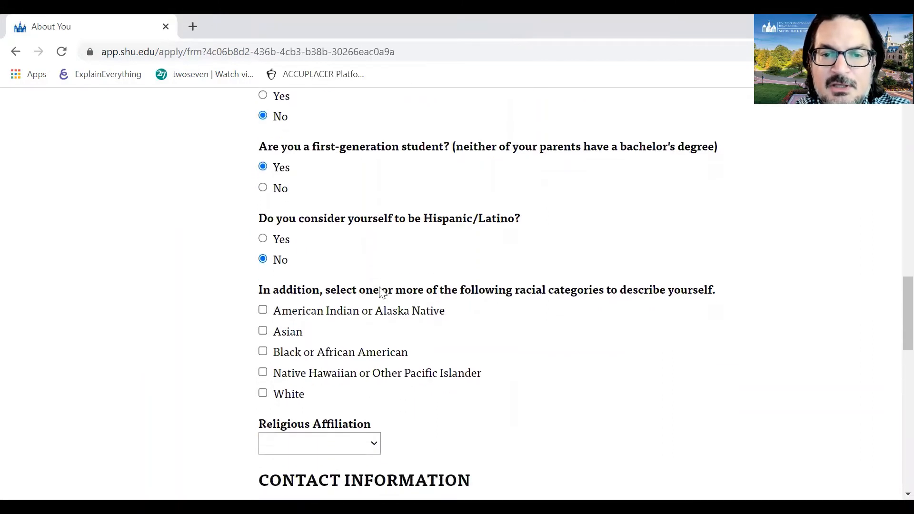
pyautogui.scroll(-1, 380, 288)
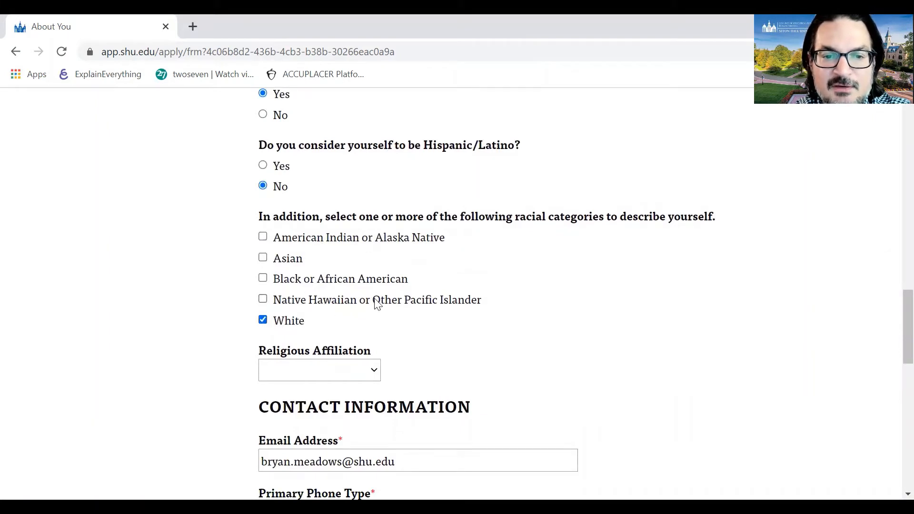
pyautogui.scroll(-1, 375, 302)
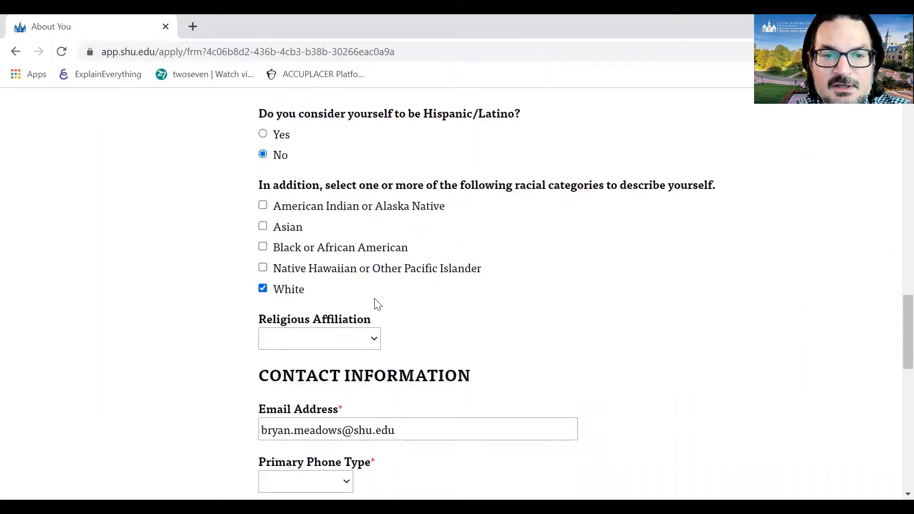
pyautogui.click(347, 337)
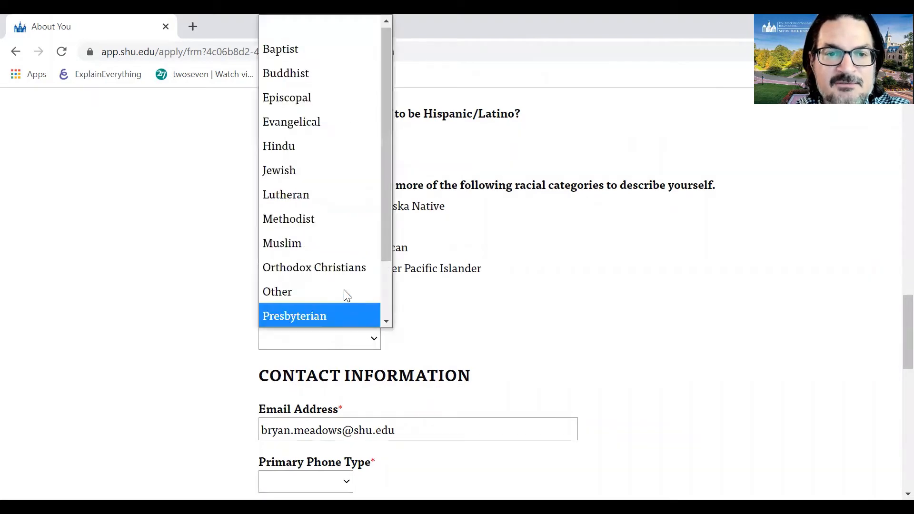
pyautogui.click(346, 246)
pyautogui.scroll(2, 331, 398)
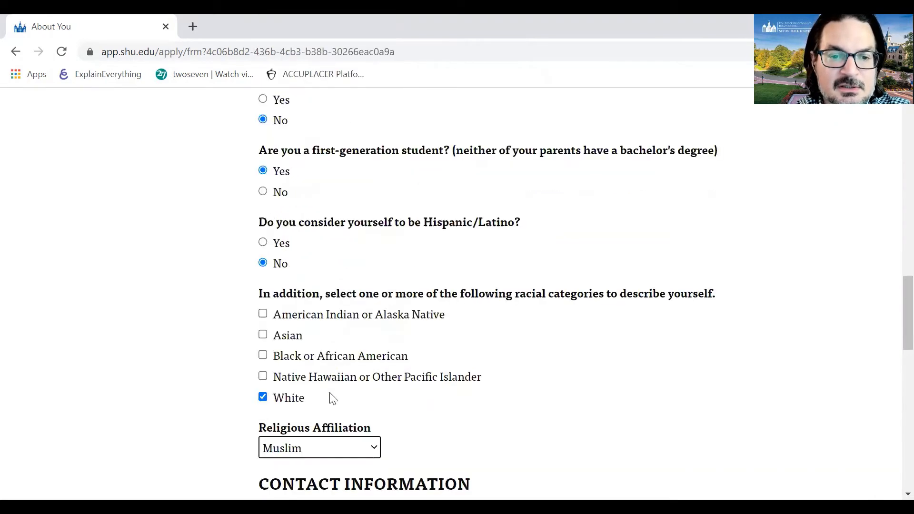
pyautogui.click(324, 453)
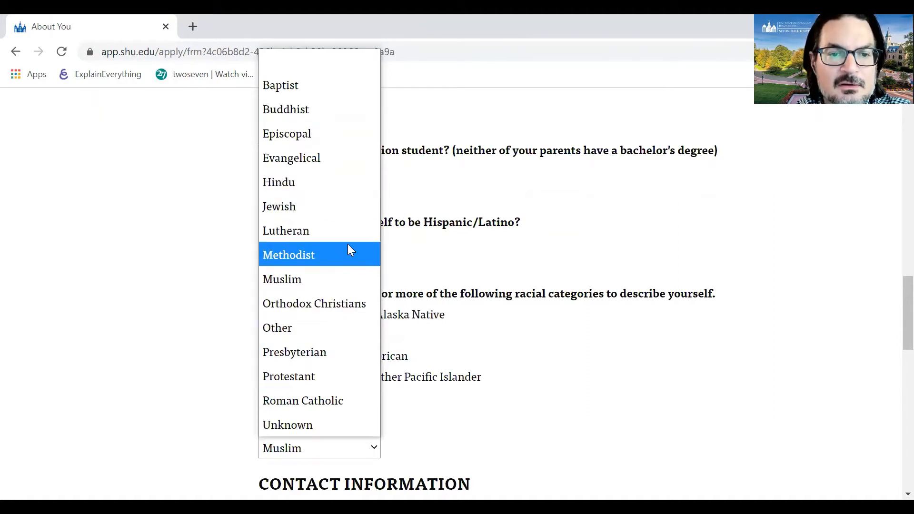
pyautogui.click(323, 400)
pyautogui.scroll(-3, 489, 394)
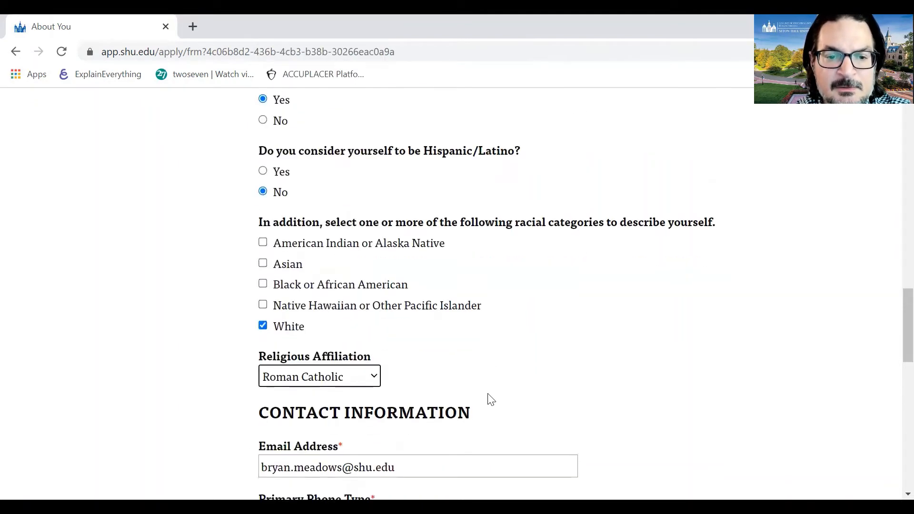
pyautogui.scroll(-3, 489, 394)
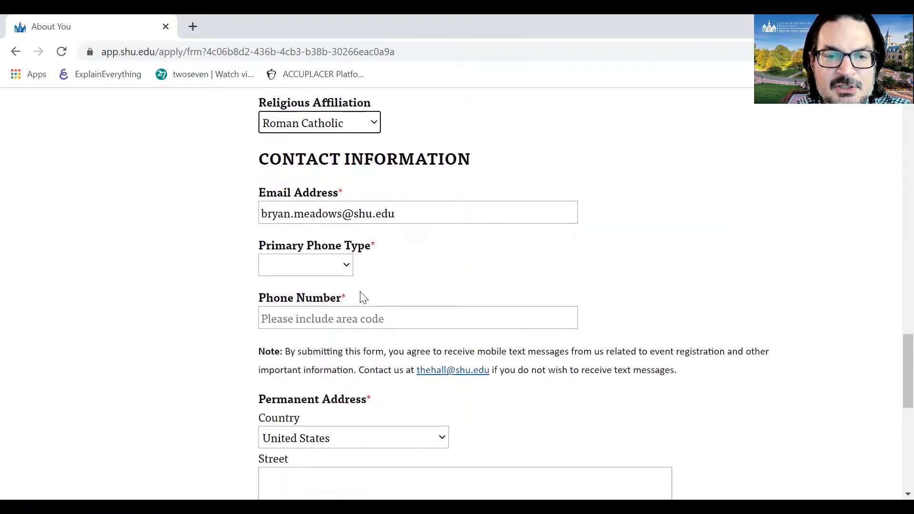
# - Set primary phone type to Mobile Phone and enter the phone number
pyautogui.click(347, 266)
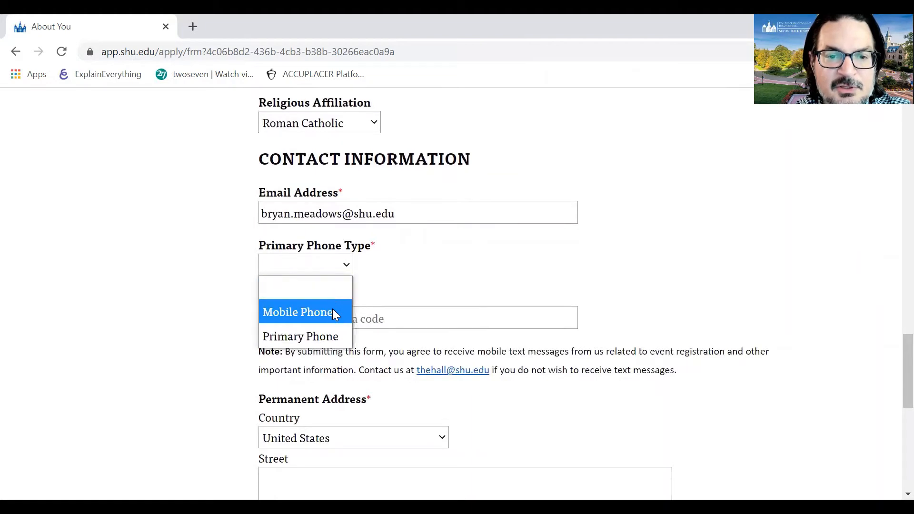
pyautogui.click(333, 312)
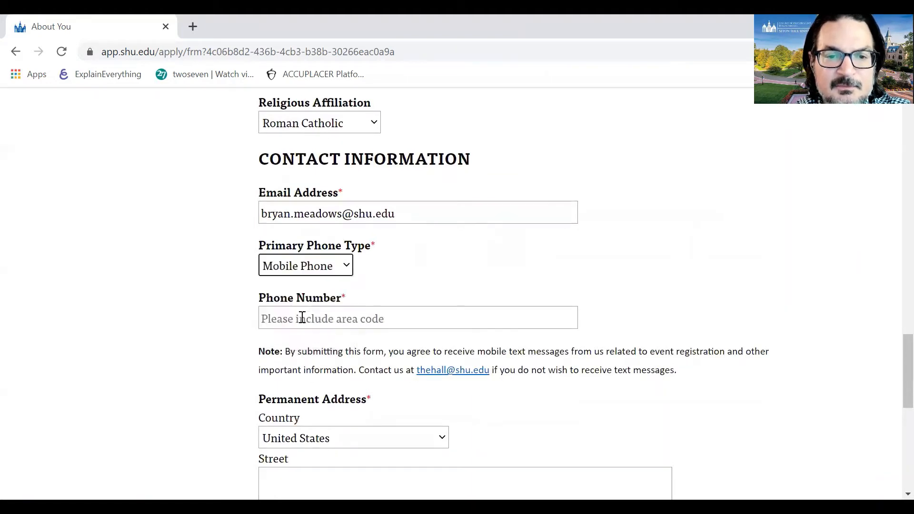
pyautogui.click(303, 319)
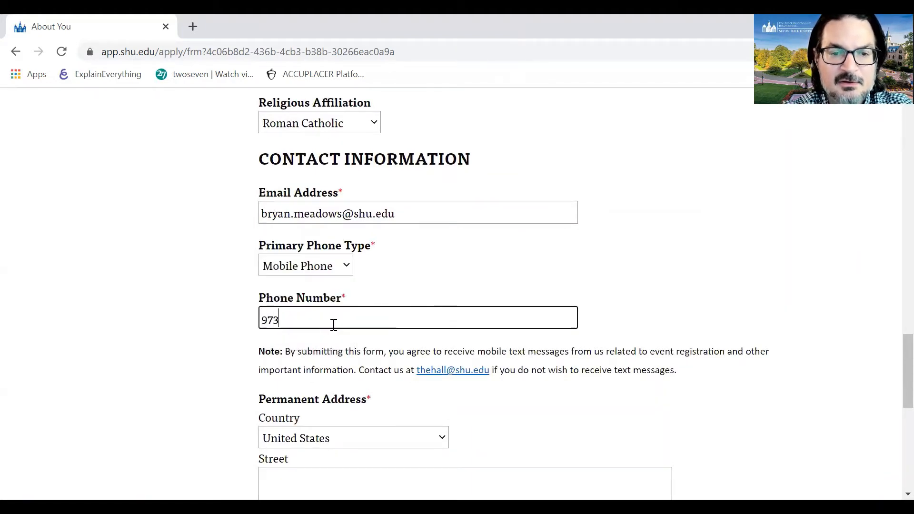
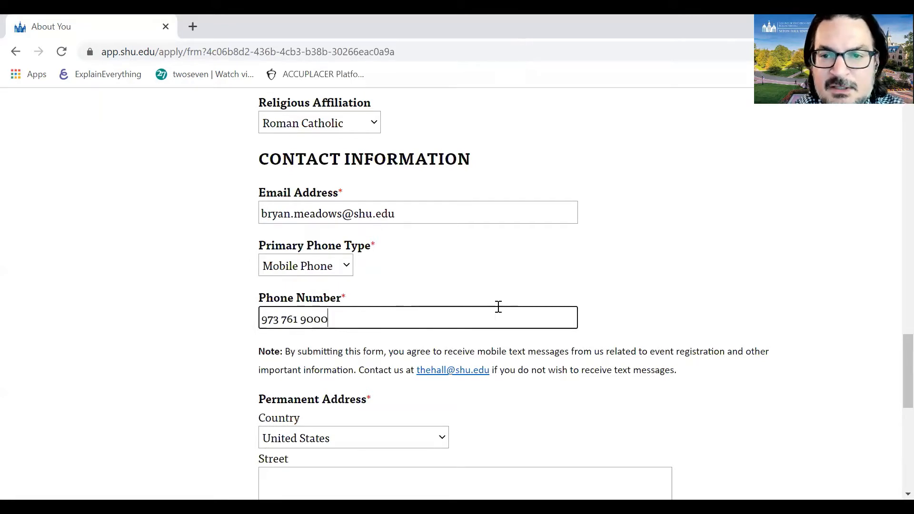
pyautogui.click(542, 289)
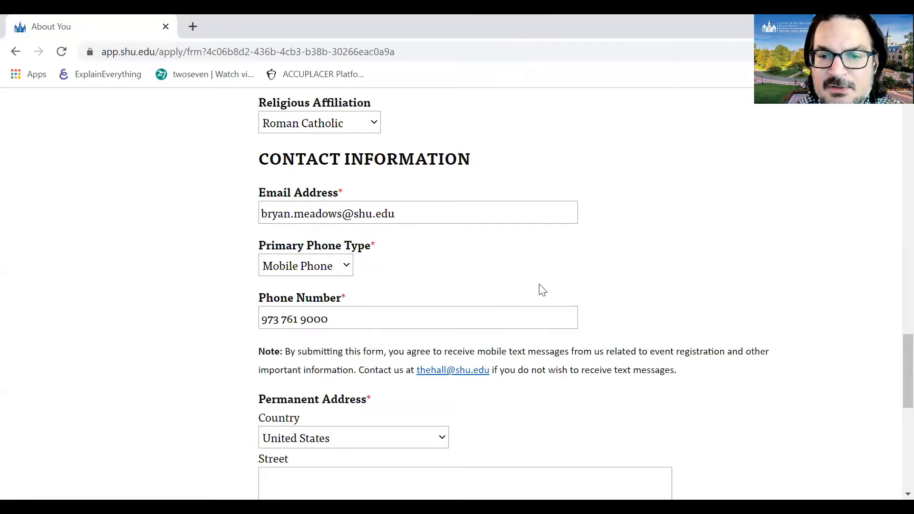
# - Prefix the phone number with the +1 country code
pyautogui.scroll(-1, 542, 289)
pyautogui.click(352, 271)
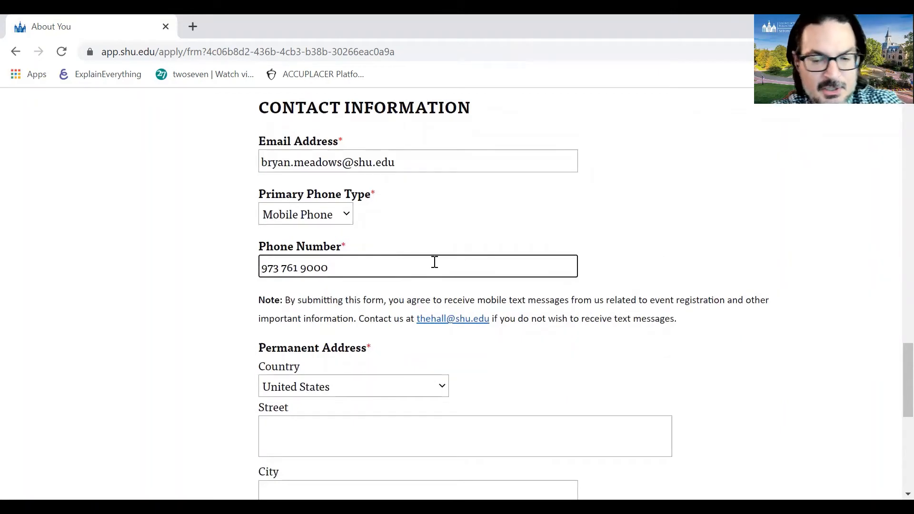
pyautogui.press('Home')
pyautogui.write('+')
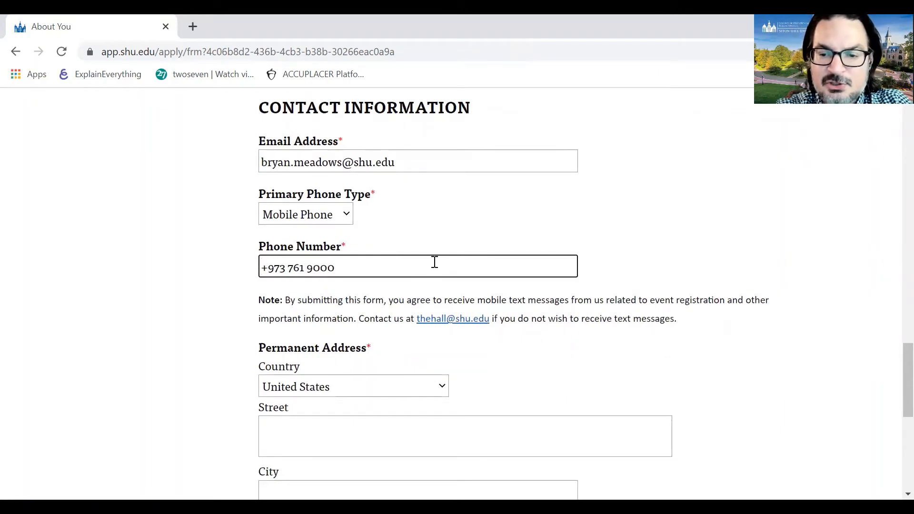
pyautogui.write('1')
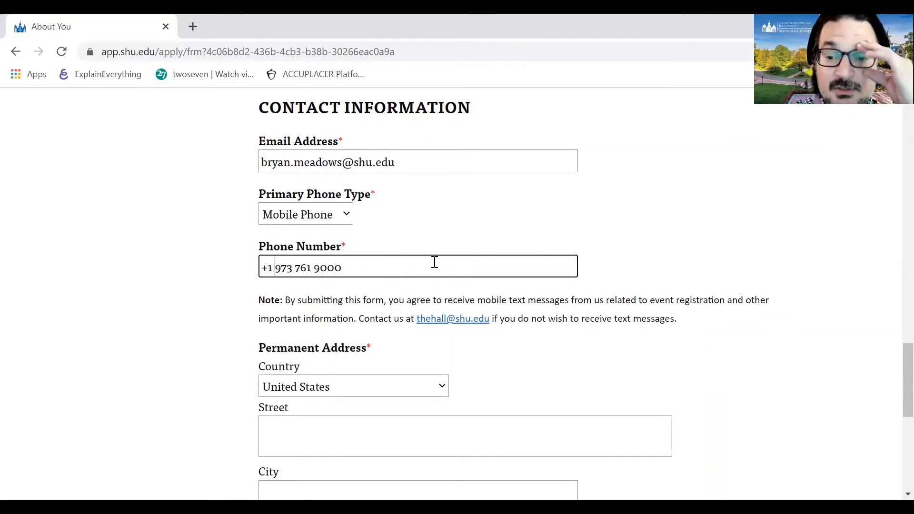
pyautogui.scroll(-3, 442, 310)
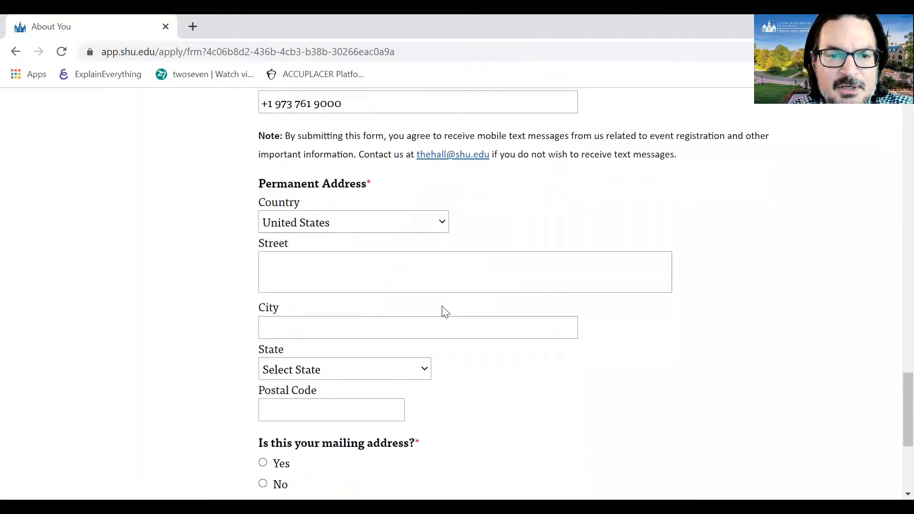
pyautogui.click(364, 282)
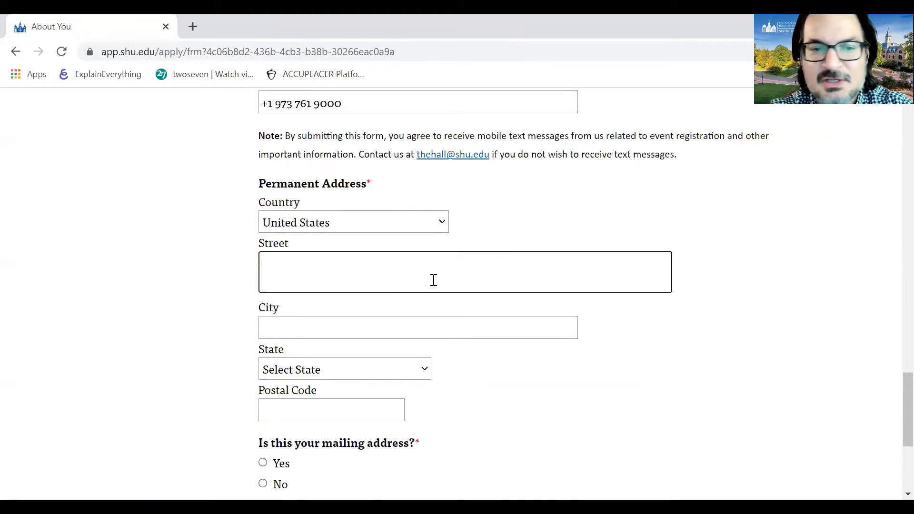
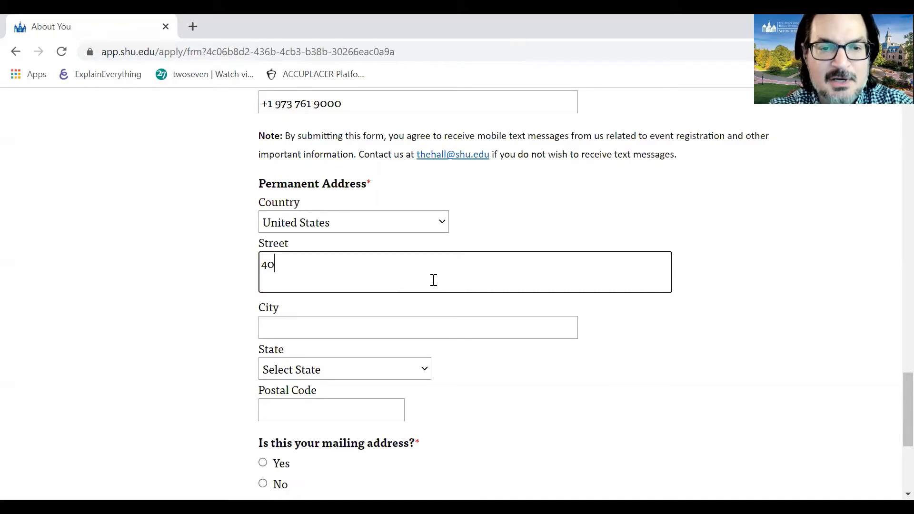
# - Enter the permanent address street and city
pyautogui.press('BackSpace')
pyautogui.press('BackSpace')
pyautogui.press('BackSpace')
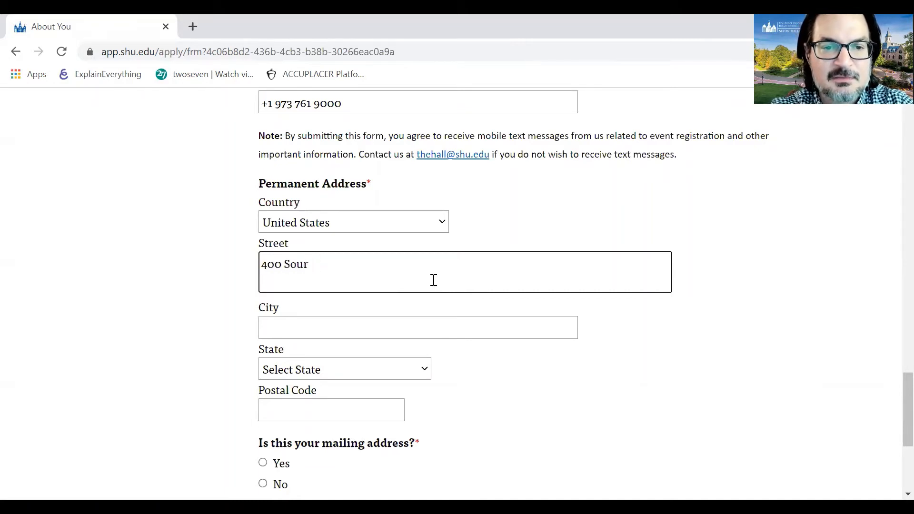
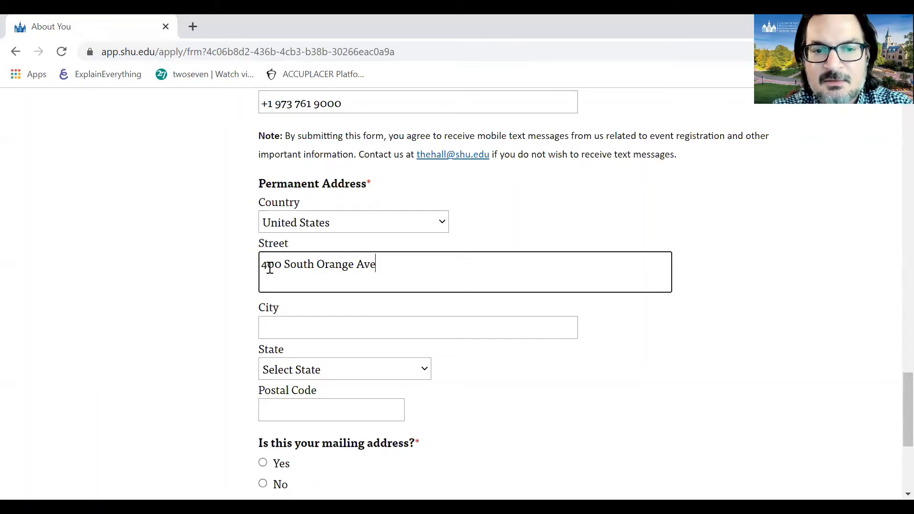
pyautogui.moveTo(394, 264); pyautogui.dragTo(288, 260)
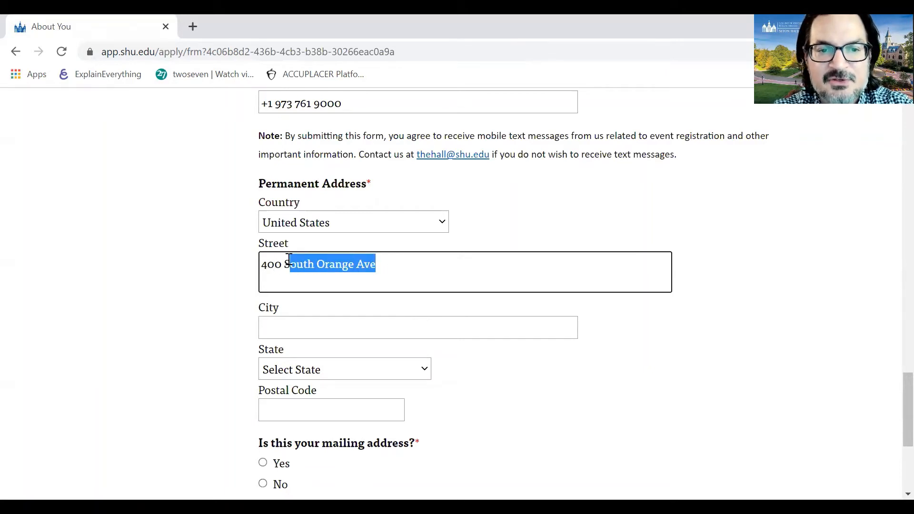
pyautogui.click(290, 324)
pyautogui.write('South Orange')
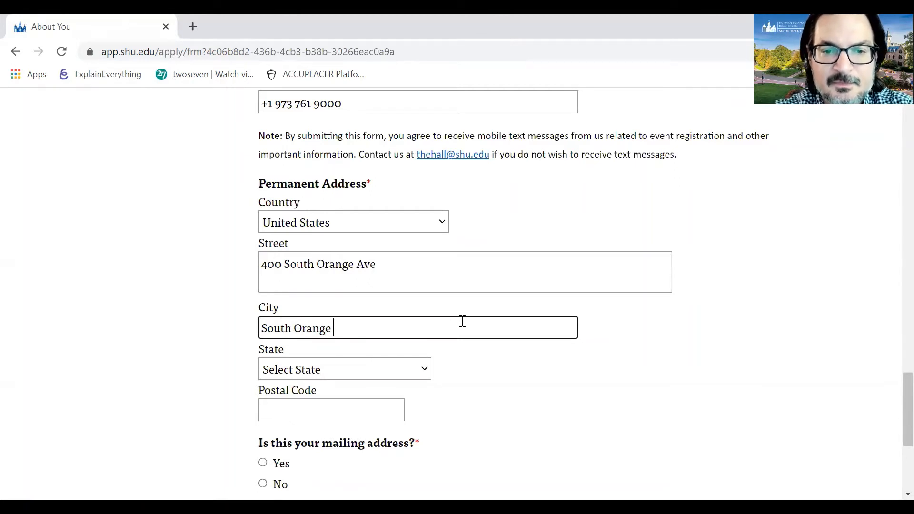
pyautogui.scroll(-1, 461, 322)
# - Choose New Jersey as the permanent address state
pyautogui.click(420, 318)
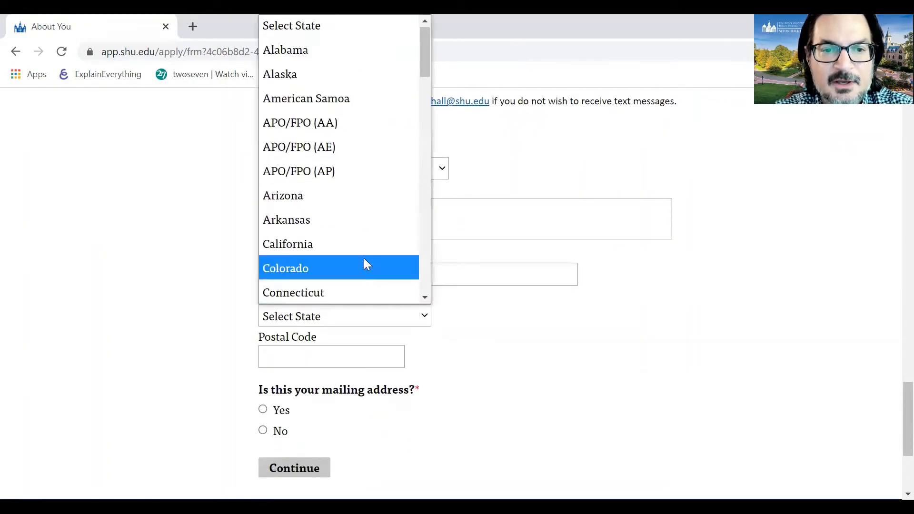
pyautogui.scroll(-7, 345, 214)
pyautogui.scroll(-5, 345, 216)
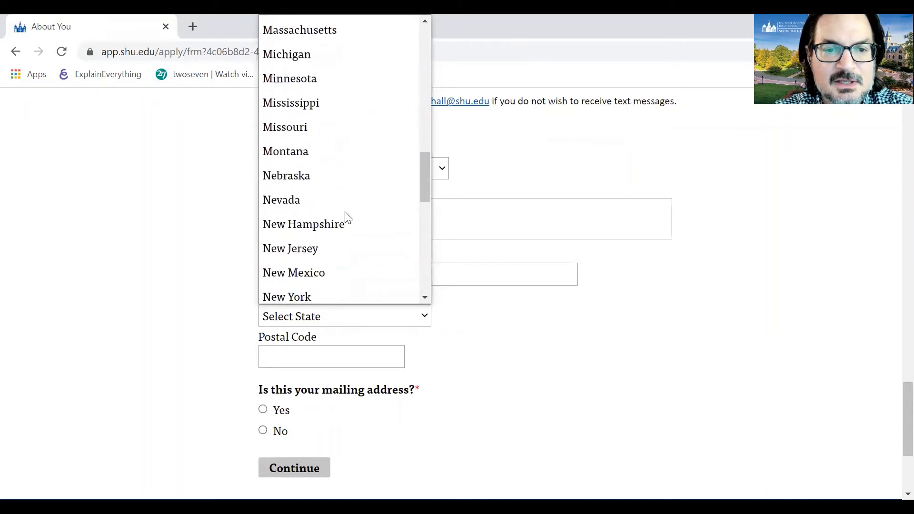
pyautogui.click(346, 183)
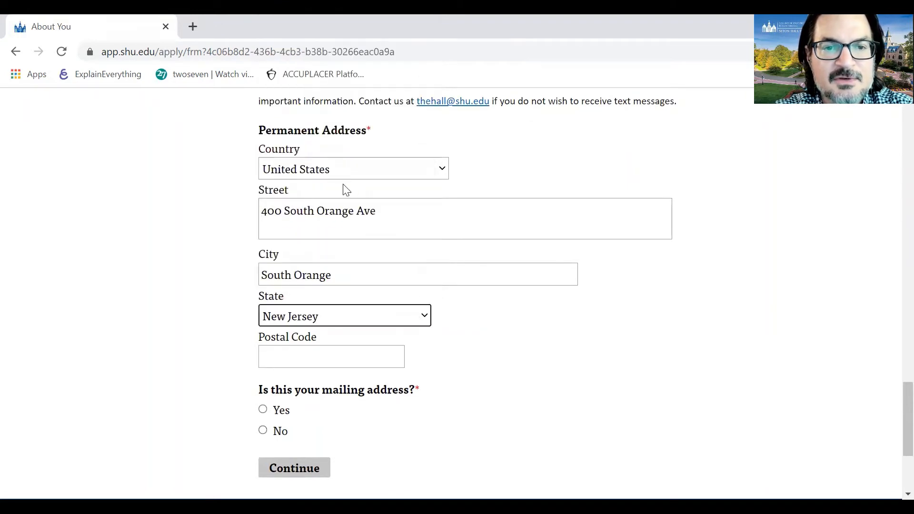
pyautogui.click(365, 171)
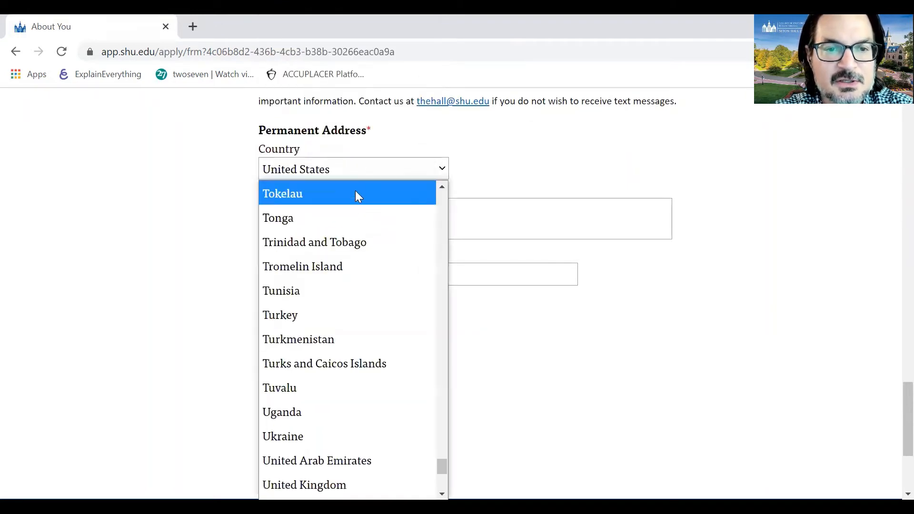
# - Try Trinidad and Tobago, then Turkey as country, viewing their region lists without choosing
pyautogui.click(349, 237)
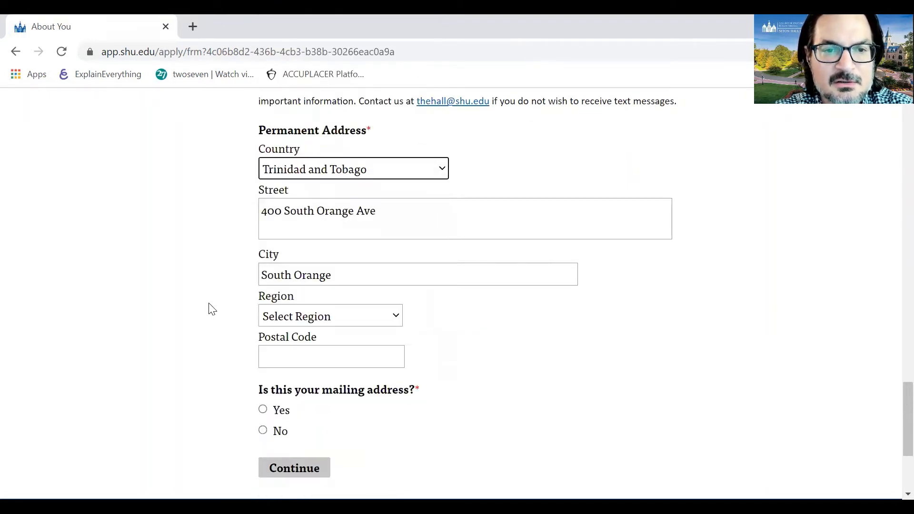
pyautogui.click(304, 316)
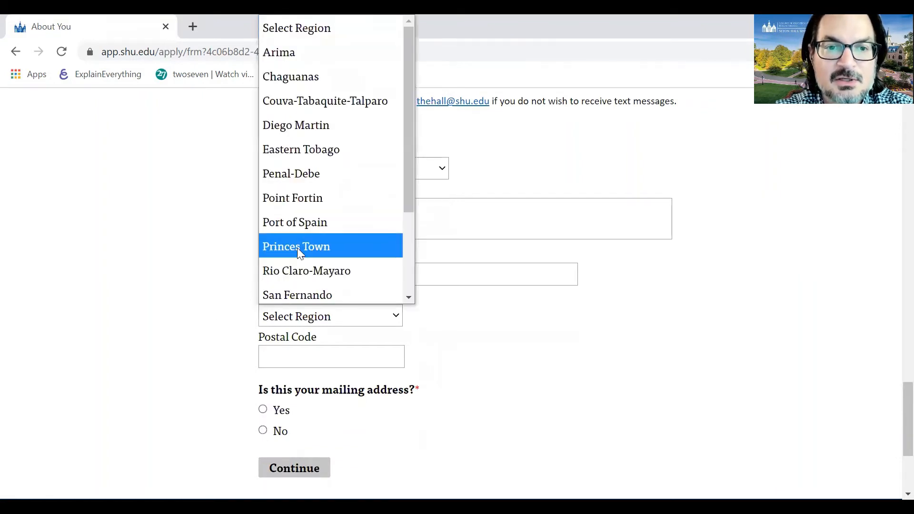
pyautogui.scroll(-2, 312, 246)
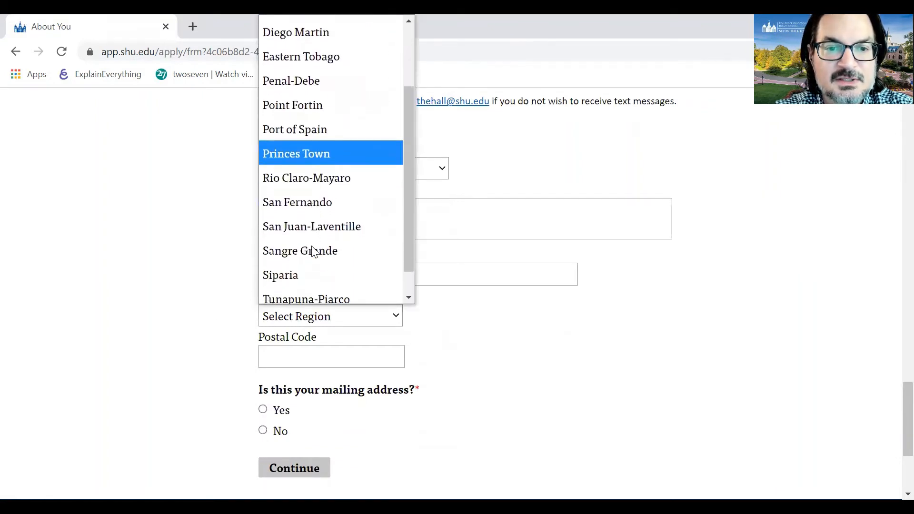
pyautogui.scroll(-1, 313, 252)
pyautogui.scroll(1, 313, 250)
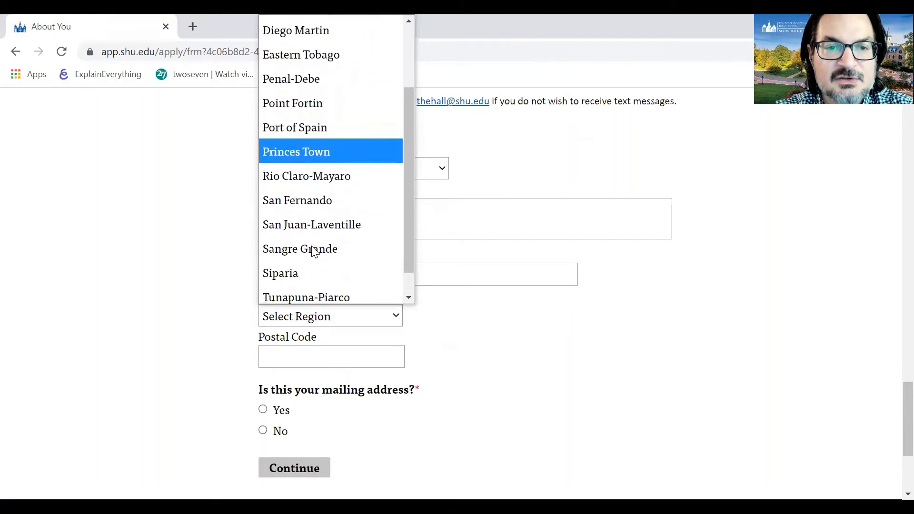
pyautogui.click(195, 230)
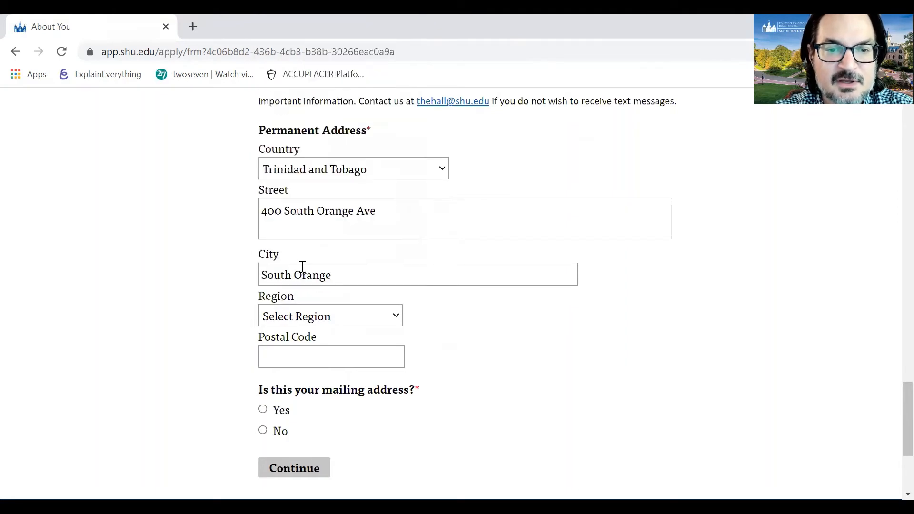
pyautogui.click(406, 172)
pyautogui.scroll(-2, 346, 448)
pyautogui.scroll(-1, 346, 450)
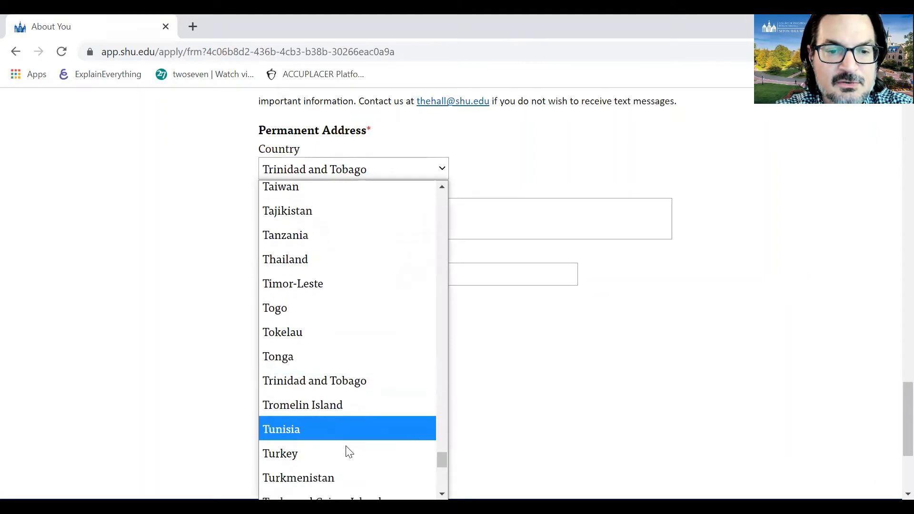
pyautogui.click(321, 455)
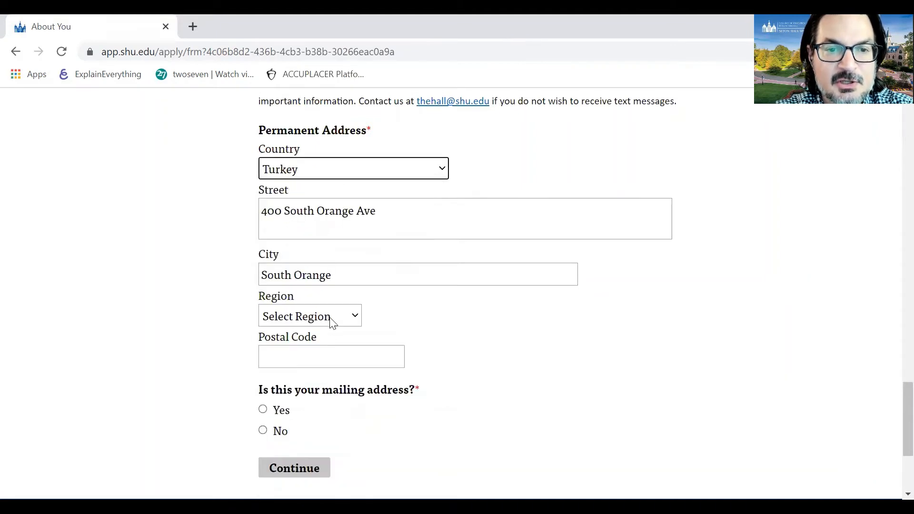
pyautogui.click(332, 323)
pyautogui.scroll(-5, 321, 242)
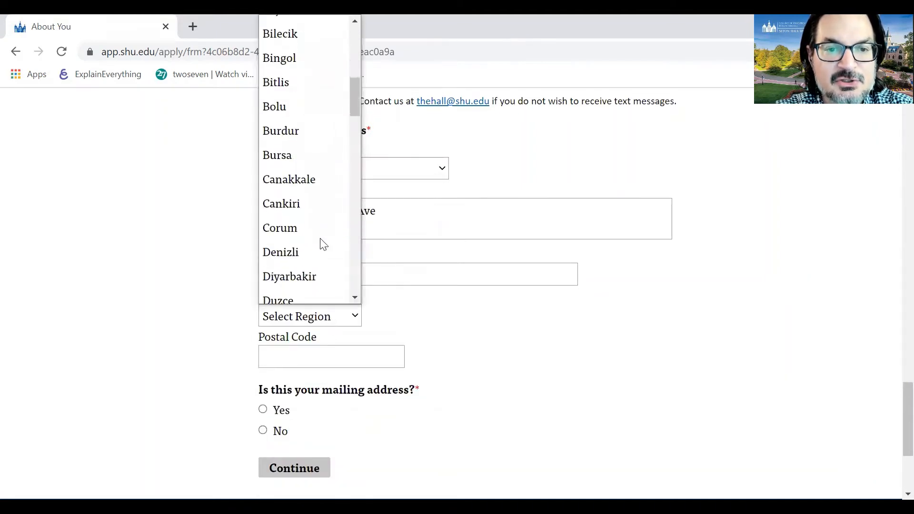
pyautogui.click(192, 290)
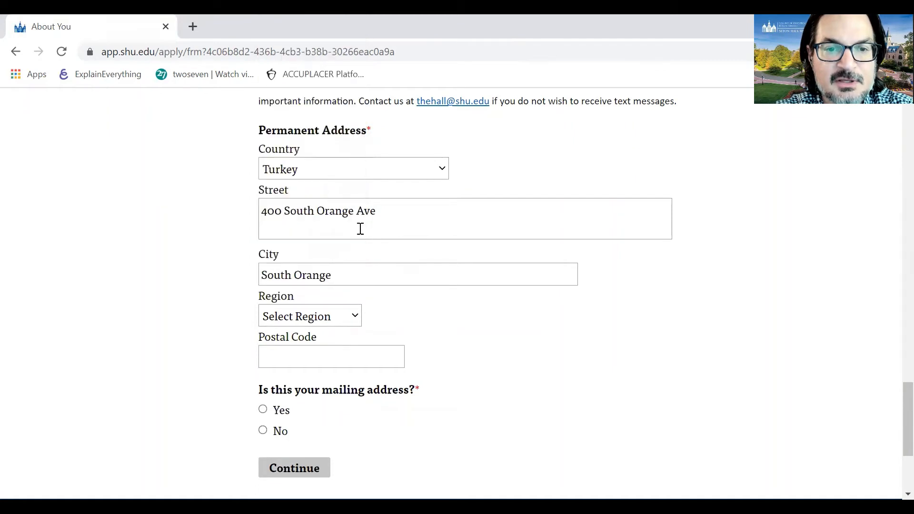
# - Set the country back to United States and the state to New Jersey
pyautogui.click(417, 174)
pyautogui.scroll(-4, 329, 456)
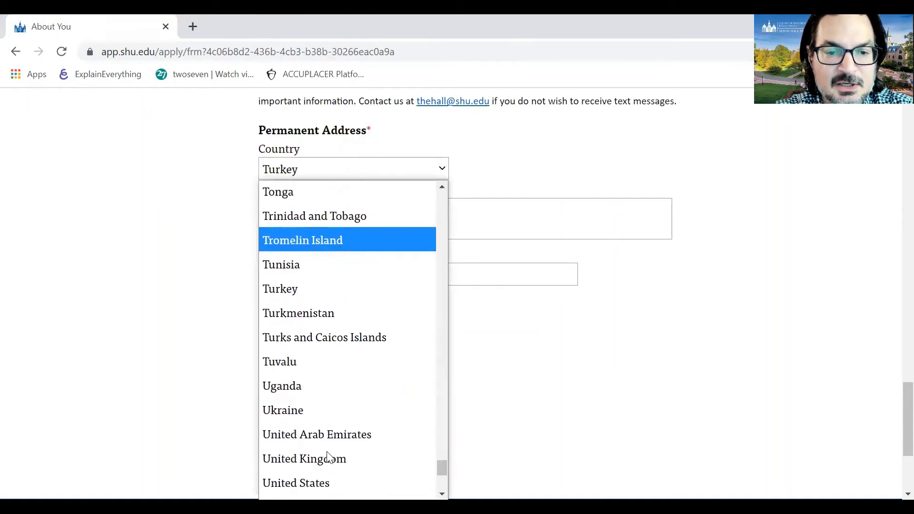
pyautogui.click(333, 466)
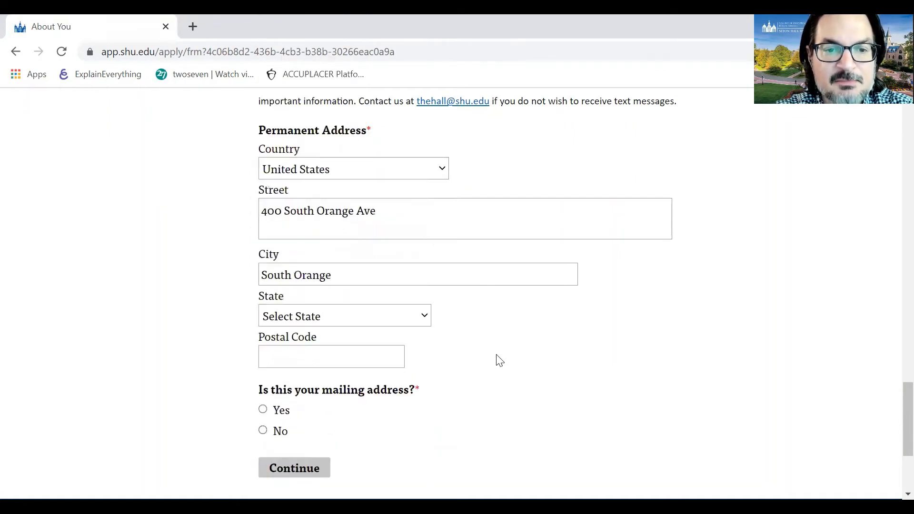
pyautogui.click(418, 315)
pyautogui.scroll(-10, 350, 266)
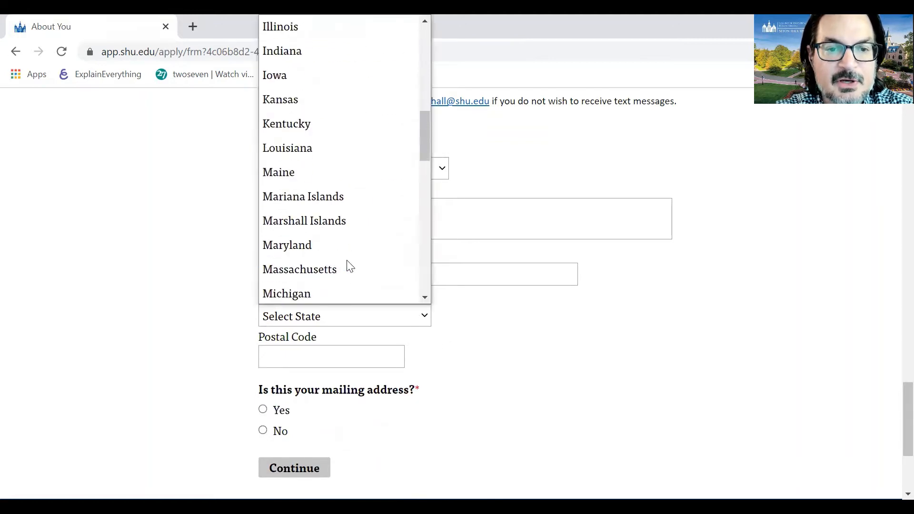
pyautogui.click(316, 138)
pyautogui.moveTo(320, 374); pyautogui.dragTo(319, 362)
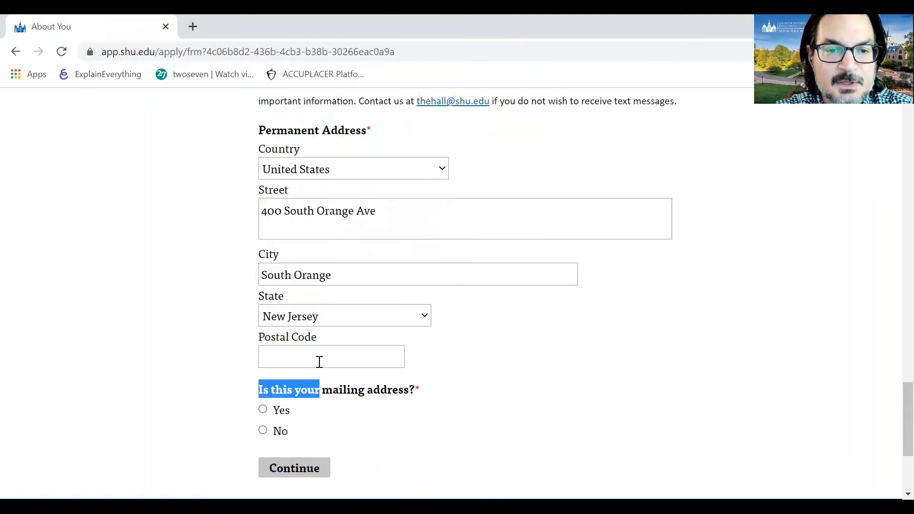
# - Enter postal code 07079, answer Yes for mailing address, and continue to Your Plans
pyautogui.click(315, 363)
pyautogui.click(315, 363)
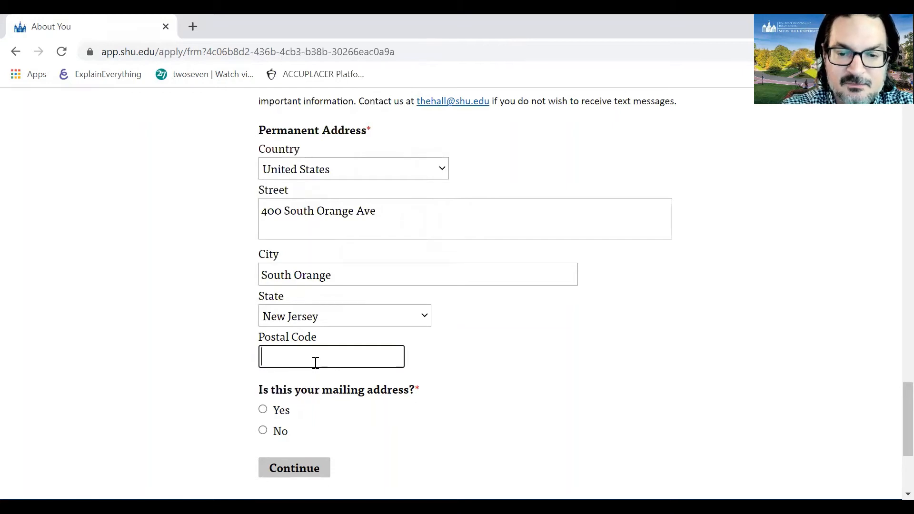
pyautogui.write('07079')
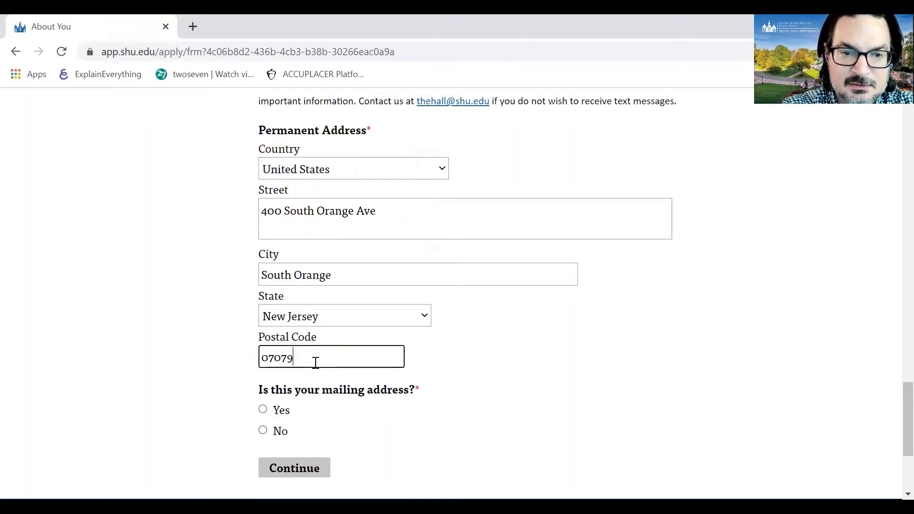
pyautogui.scroll(-2, 498, 350)
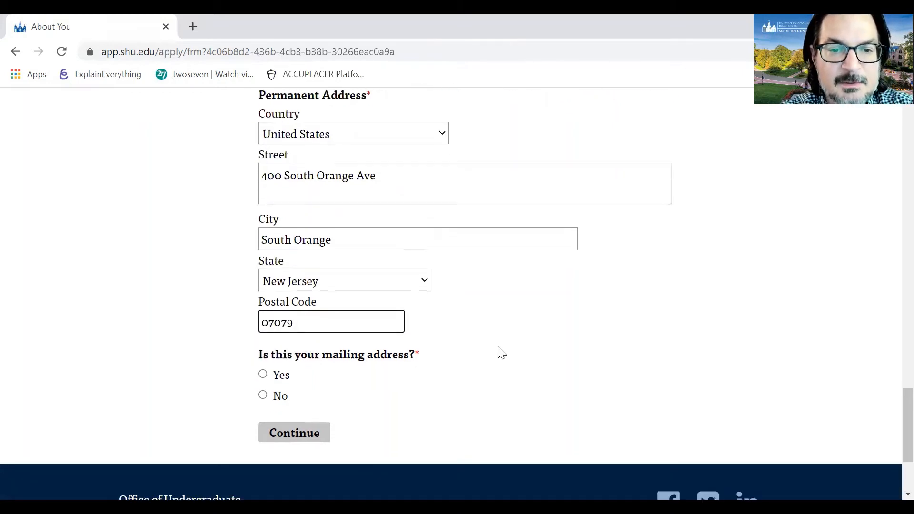
pyautogui.click(263, 326)
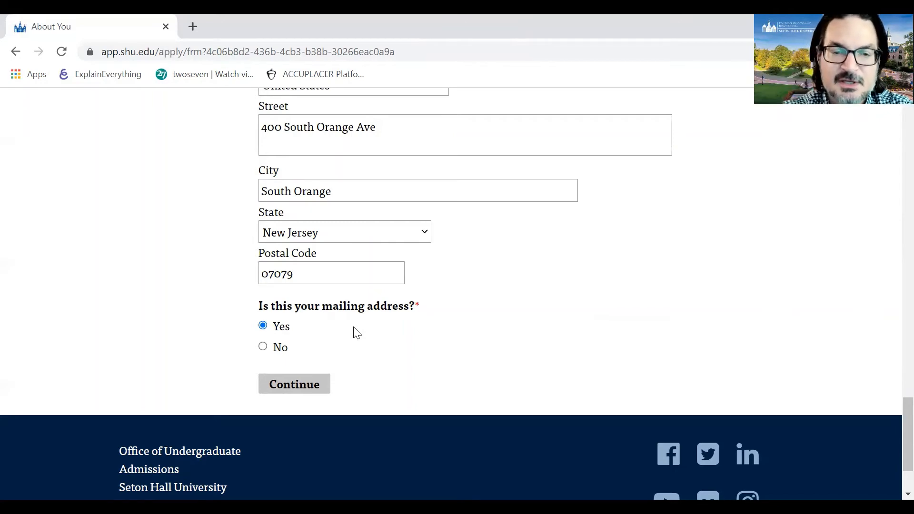
pyautogui.click(313, 393)
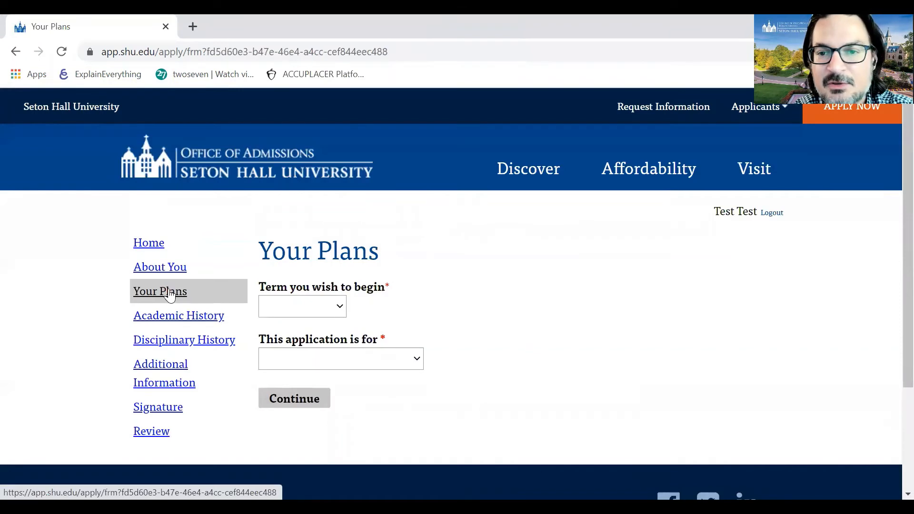
# - Choose 2021 Fall as the start term, pick the application type, and continue
pyautogui.click(306, 310)
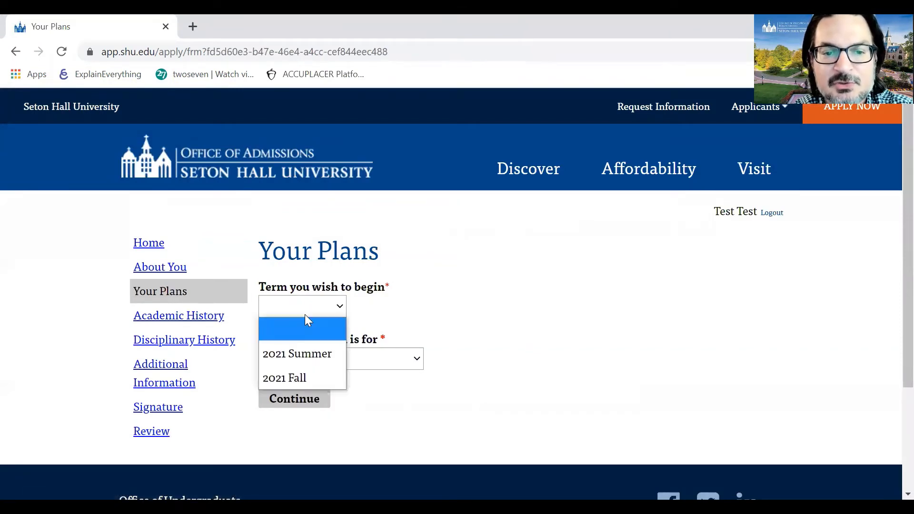
pyautogui.click(308, 375)
pyautogui.click(348, 368)
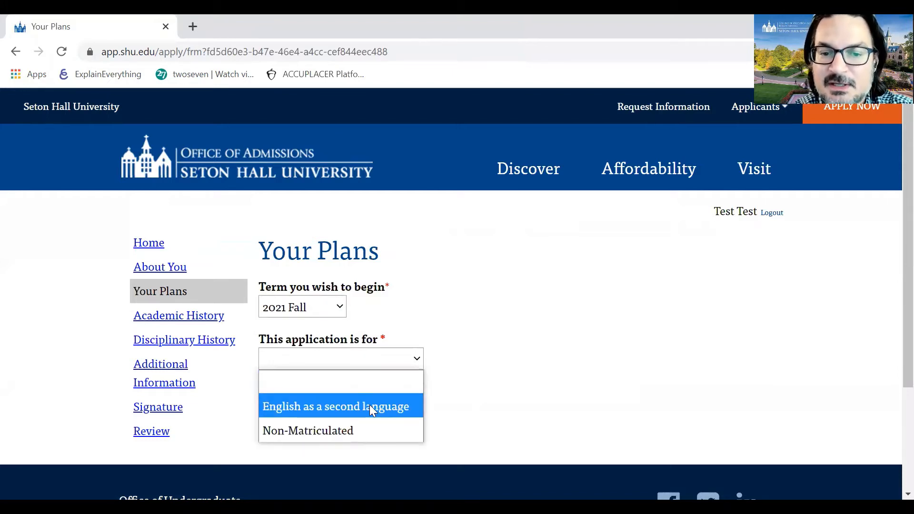
pyautogui.click(369, 405)
pyautogui.click(305, 401)
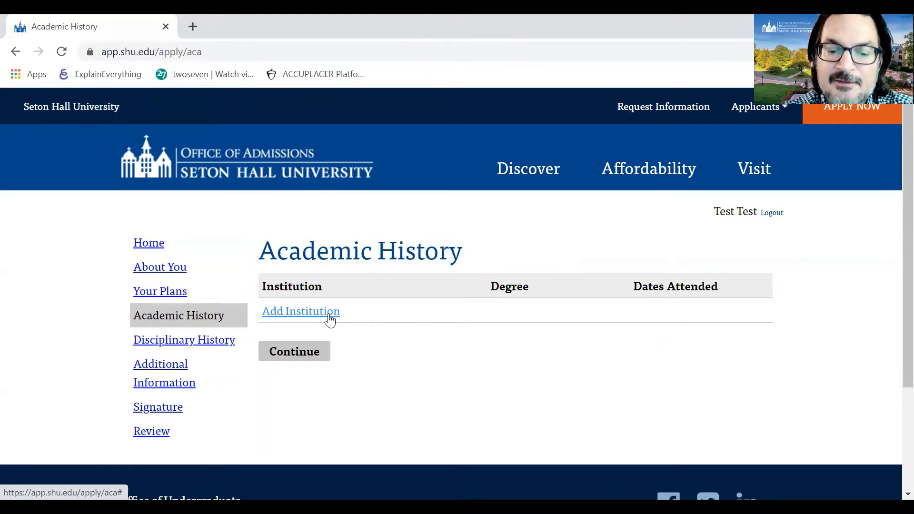
# - Add Seton Hall University as an institution and clear its prefilled 2811 CEEB code
pyautogui.click(329, 320)
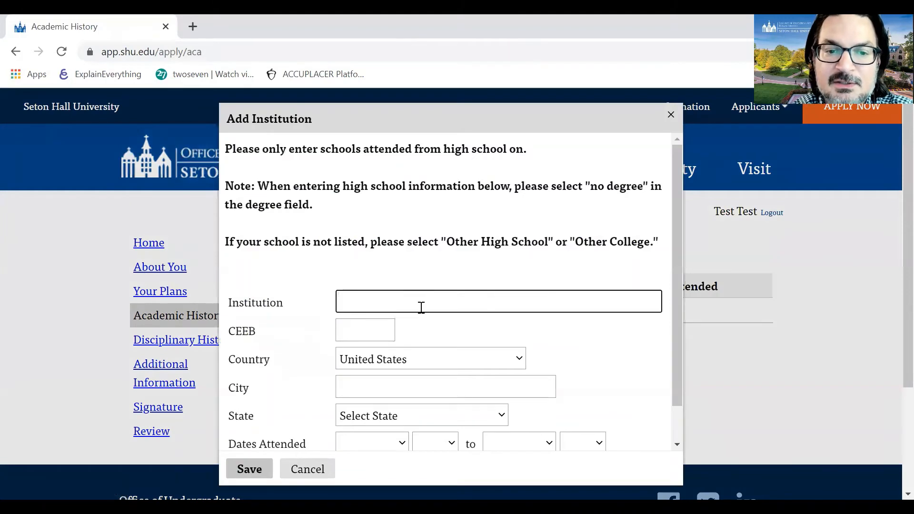
pyautogui.write('Seton Hall Uni')
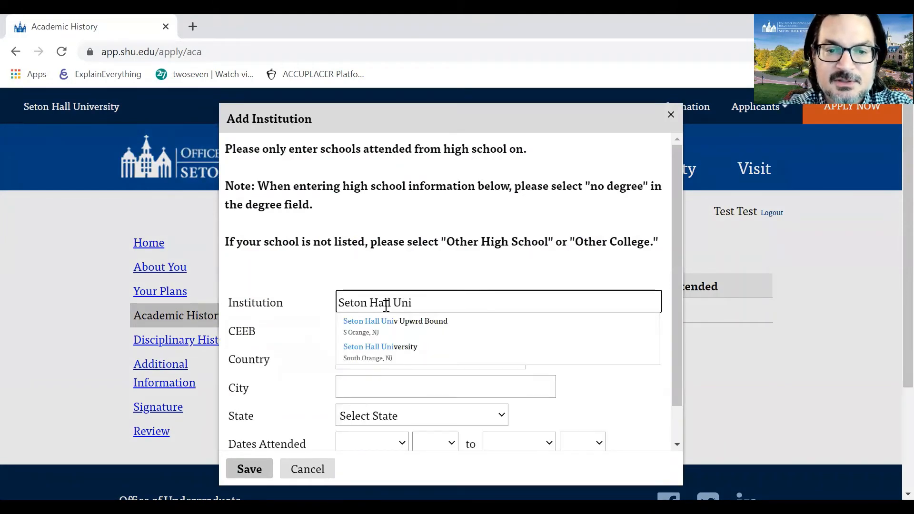
pyautogui.click(386, 349)
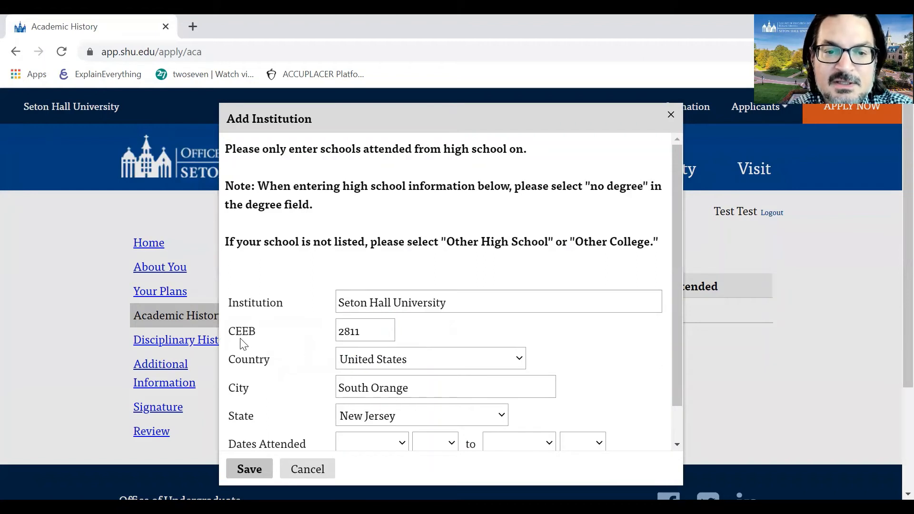
pyautogui.click(344, 328)
pyautogui.doubleClick(345, 328)
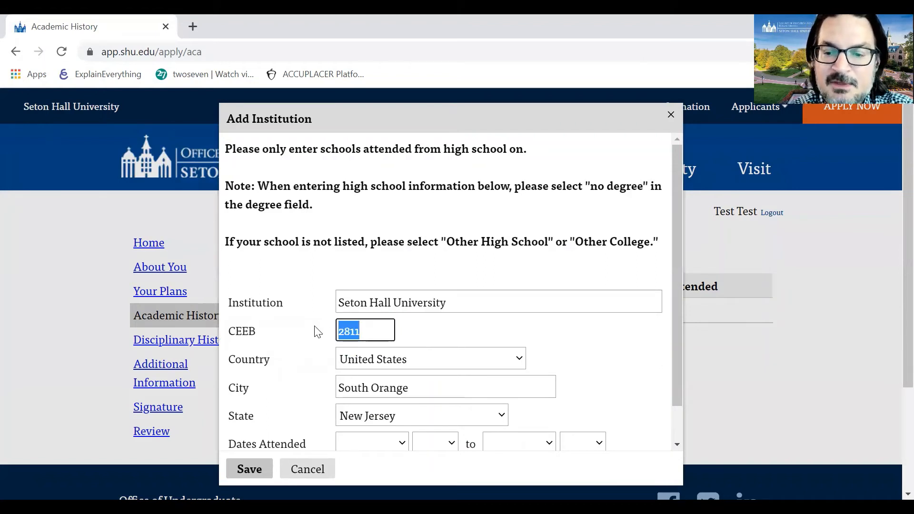
pyautogui.press('BackSpace')
pyautogui.click(439, 334)
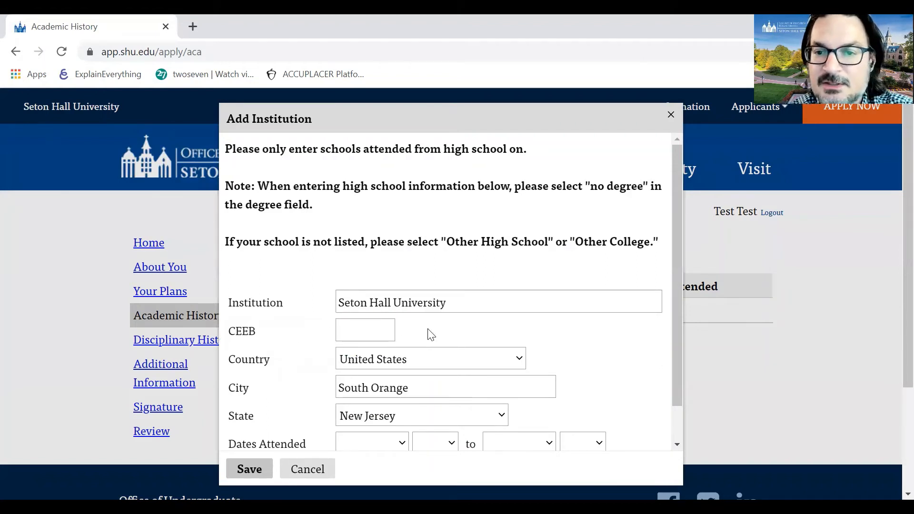
pyautogui.moveTo(260, 337); pyautogui.dragTo(233, 332)
pyautogui.click(374, 332)
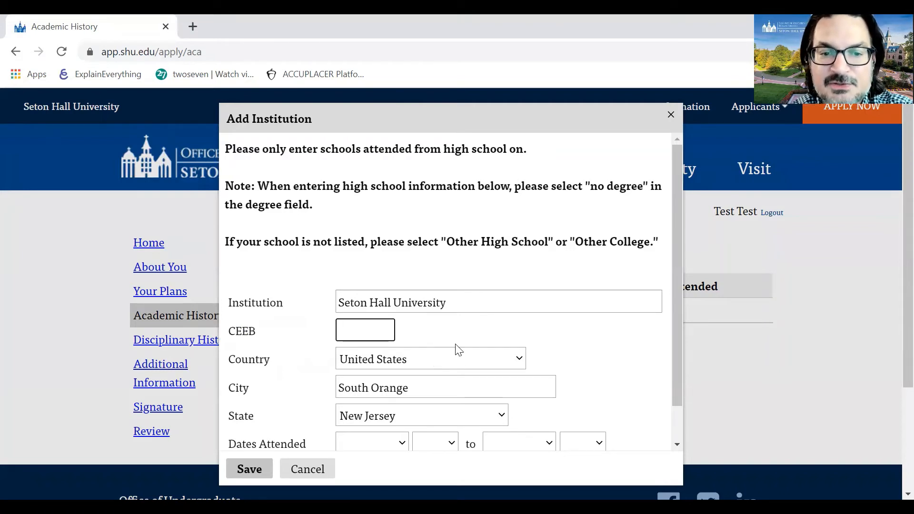
# - Set dates attended from September 2012 to September 2016
pyautogui.scroll(-1, 456, 347)
pyautogui.scroll(-1, 444, 351)
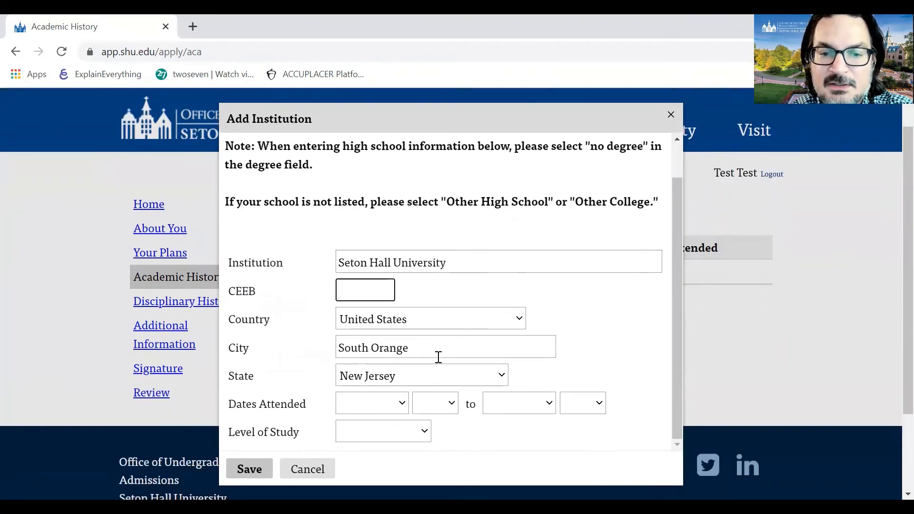
pyautogui.click(398, 407)
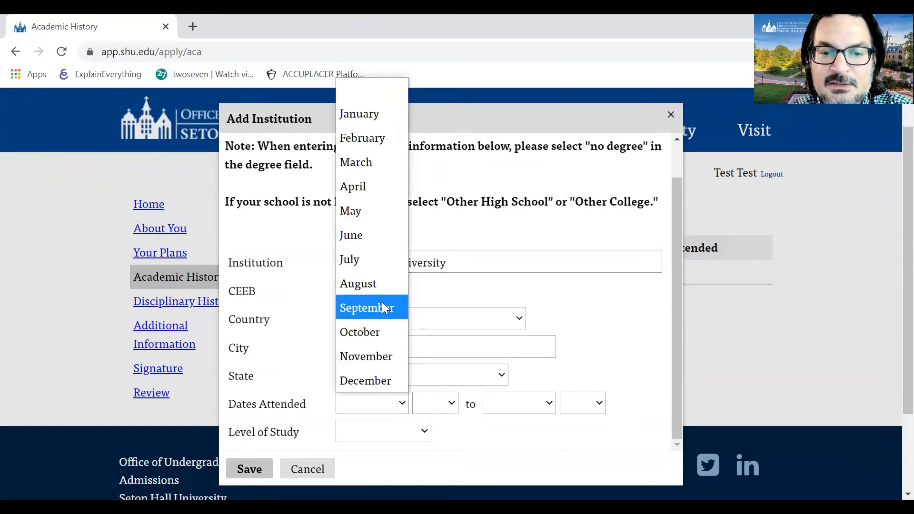
pyautogui.click(383, 307)
pyautogui.click(447, 405)
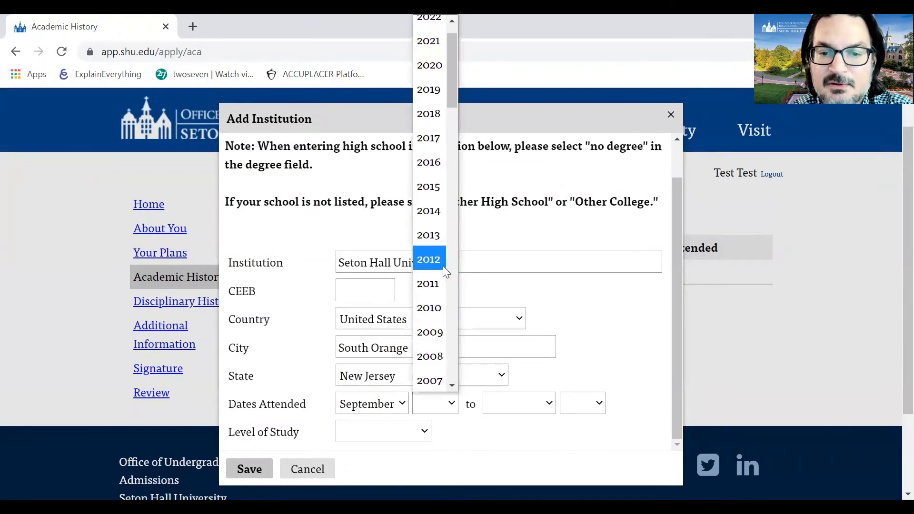
pyautogui.click(443, 266)
pyautogui.click(531, 406)
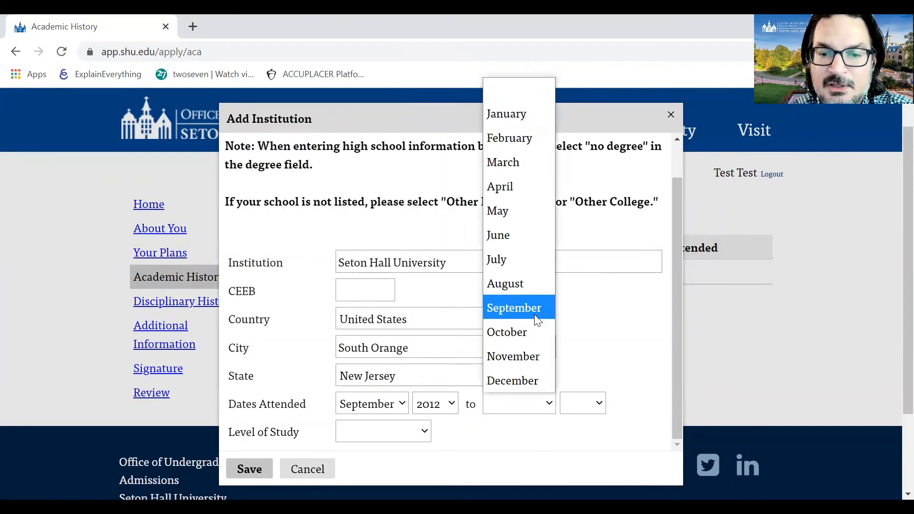
pyautogui.click(534, 315)
pyautogui.click(592, 404)
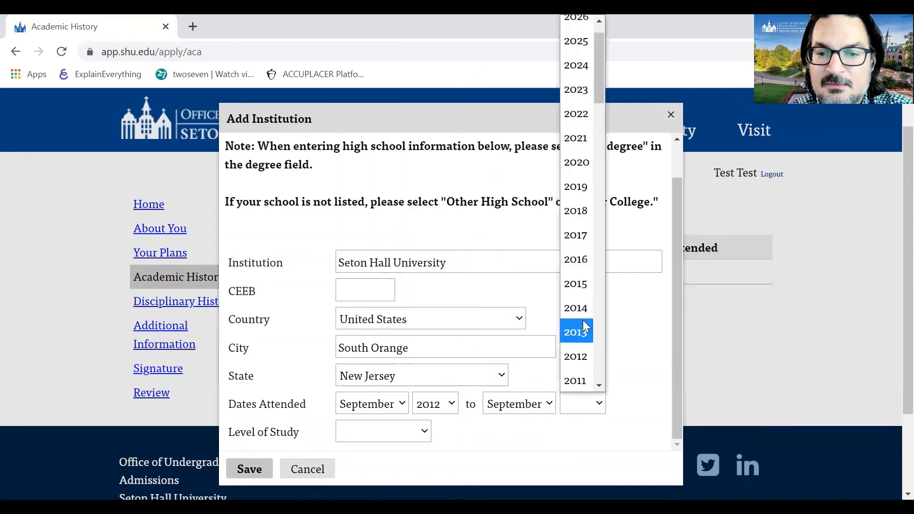
pyautogui.click(587, 269)
# - Set level of study to Undergraduate, enter CEEB code 0000, and save the institution
pyautogui.click(400, 432)
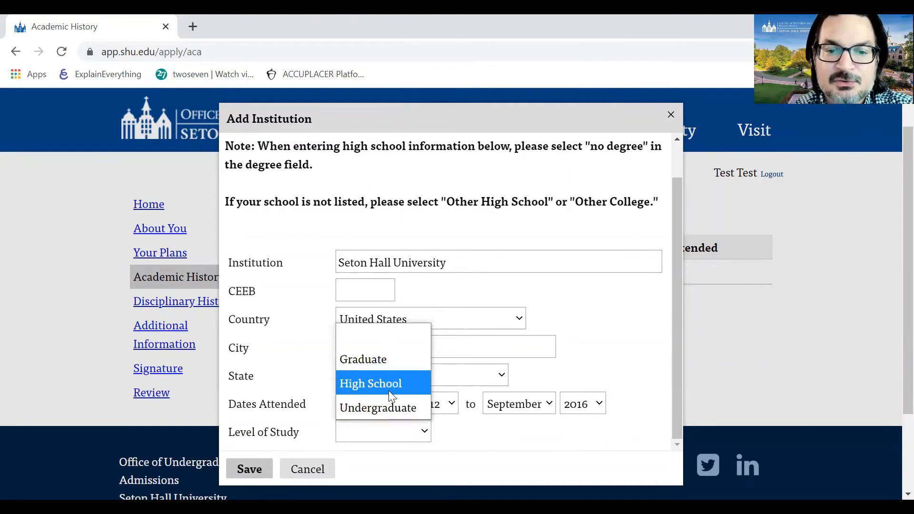
pyautogui.click(388, 409)
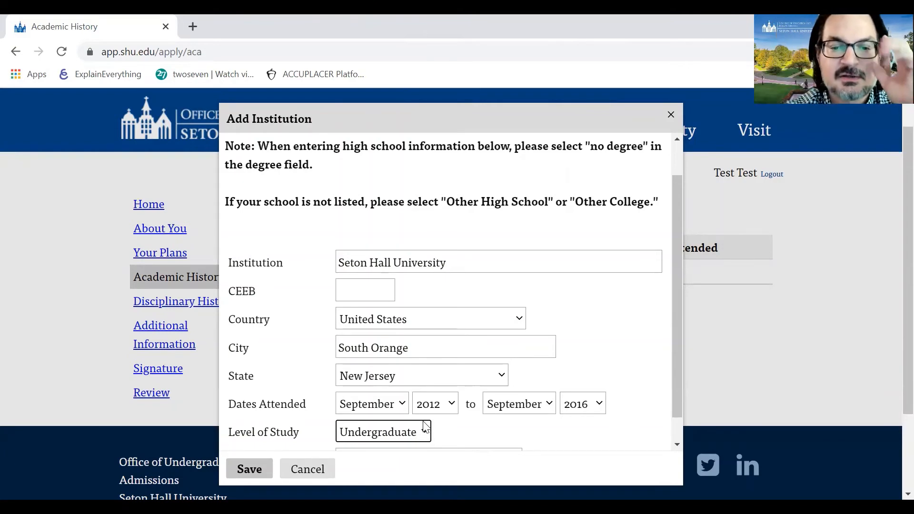
pyautogui.click(410, 434)
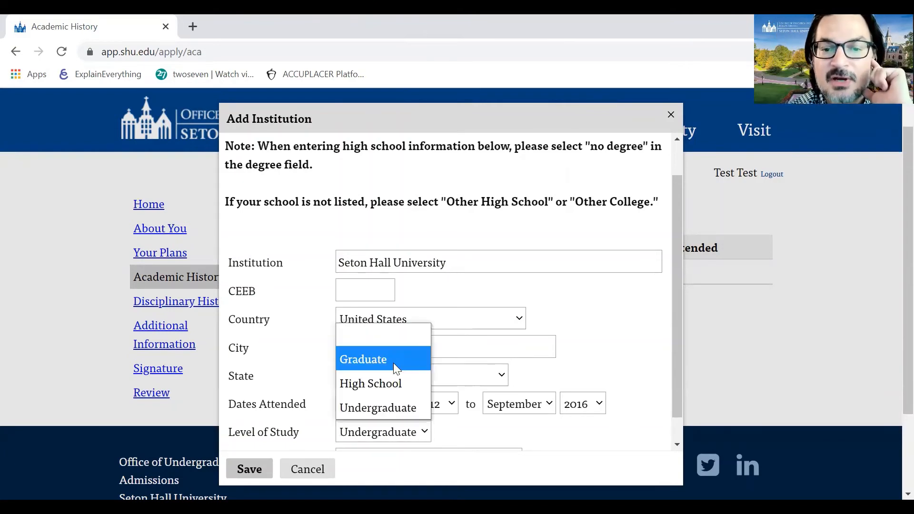
pyautogui.click(394, 363)
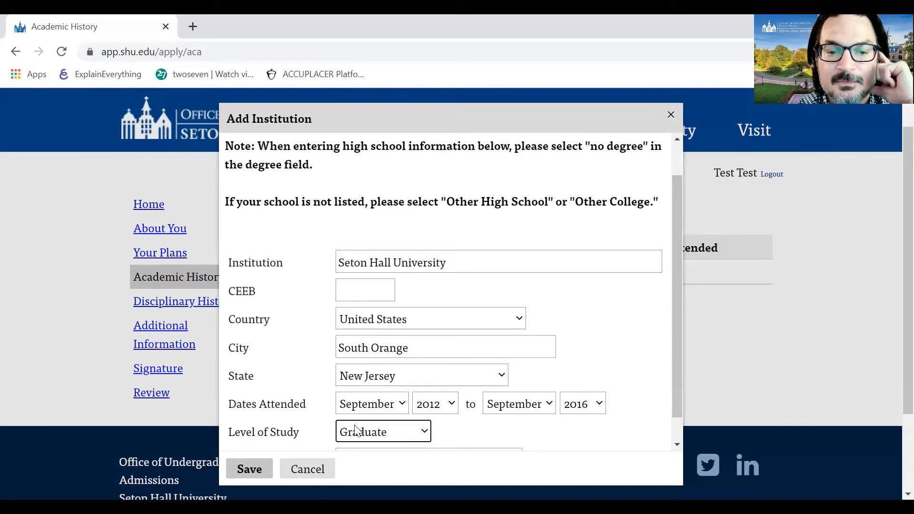
pyautogui.click(385, 435)
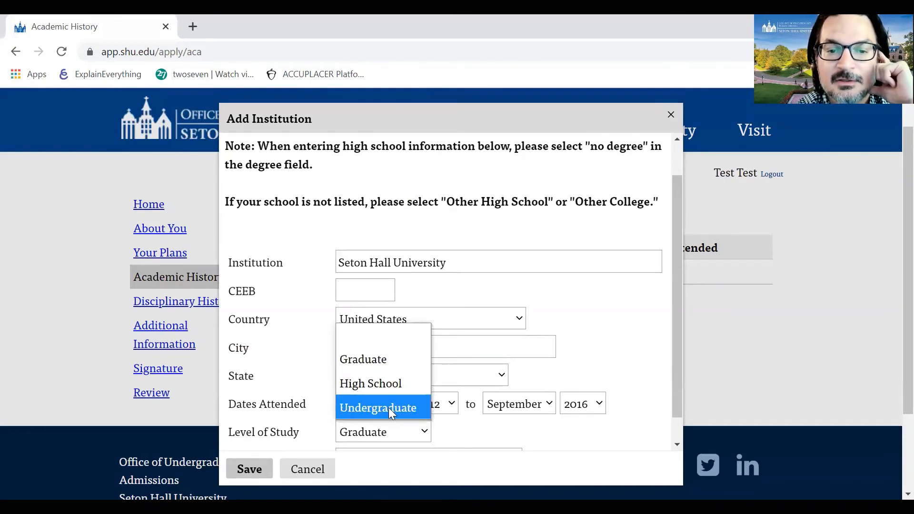
pyautogui.click(388, 408)
pyautogui.click(263, 471)
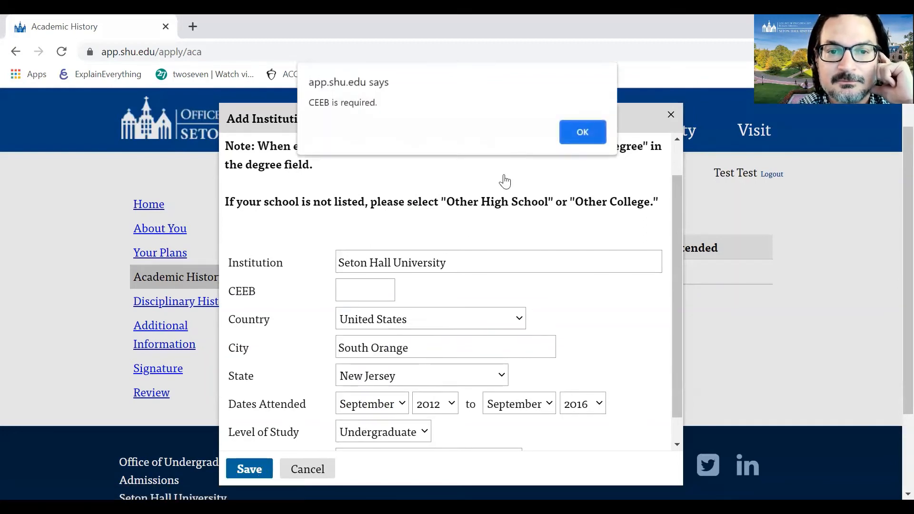
pyautogui.click(580, 134)
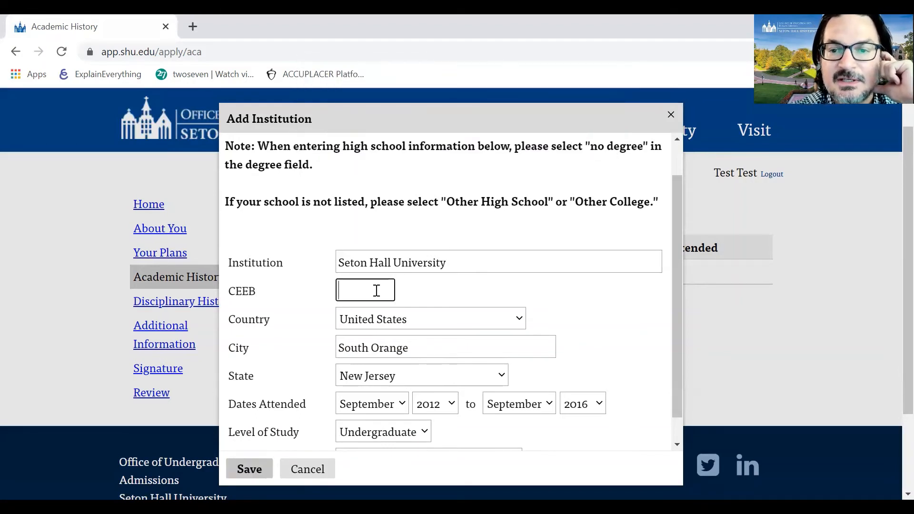
pyautogui.write('0000')
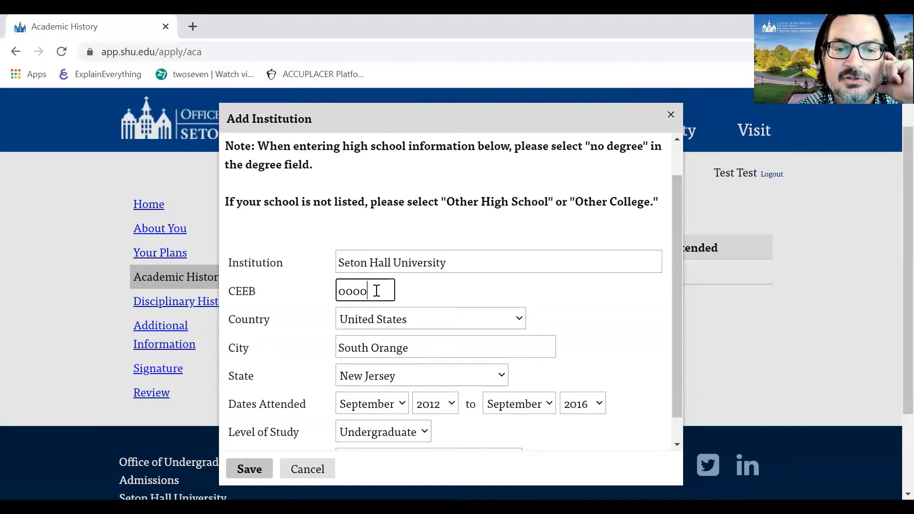
pyautogui.click(261, 468)
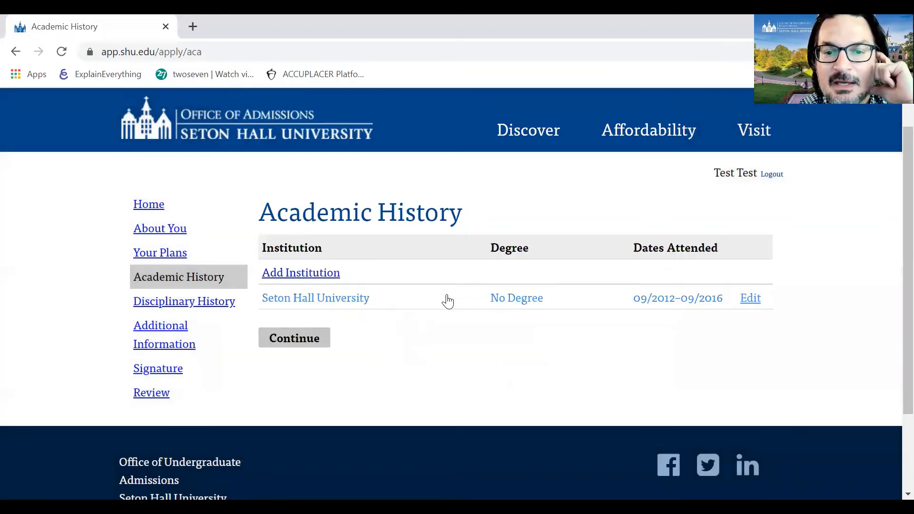
# - Discard a second institution entry started with CEEB 0000, then continue to Disciplinary History
pyautogui.click(313, 279)
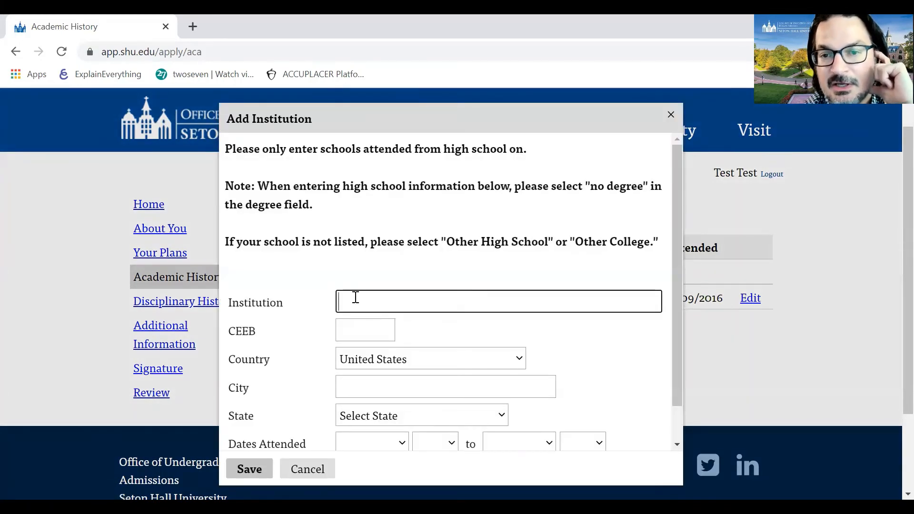
pyautogui.scroll(-1, 350, 308)
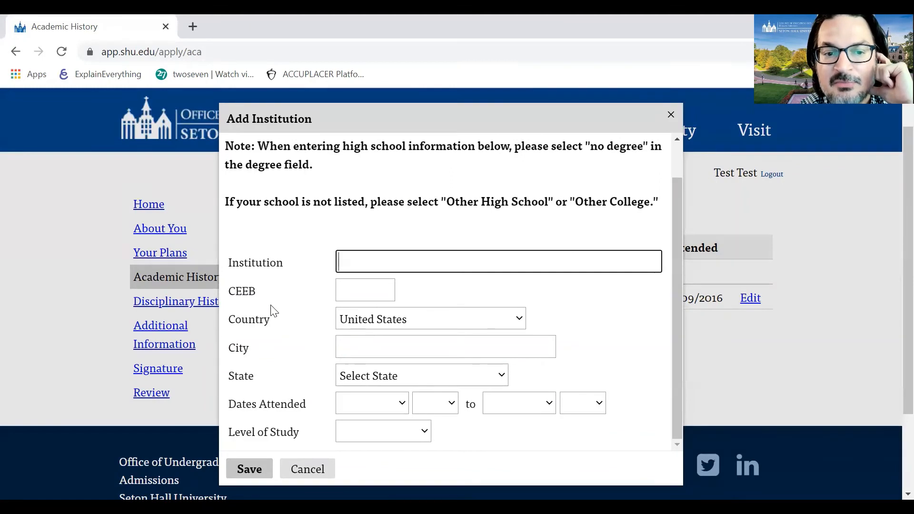
pyautogui.moveTo(261, 295); pyautogui.dragTo(229, 293)
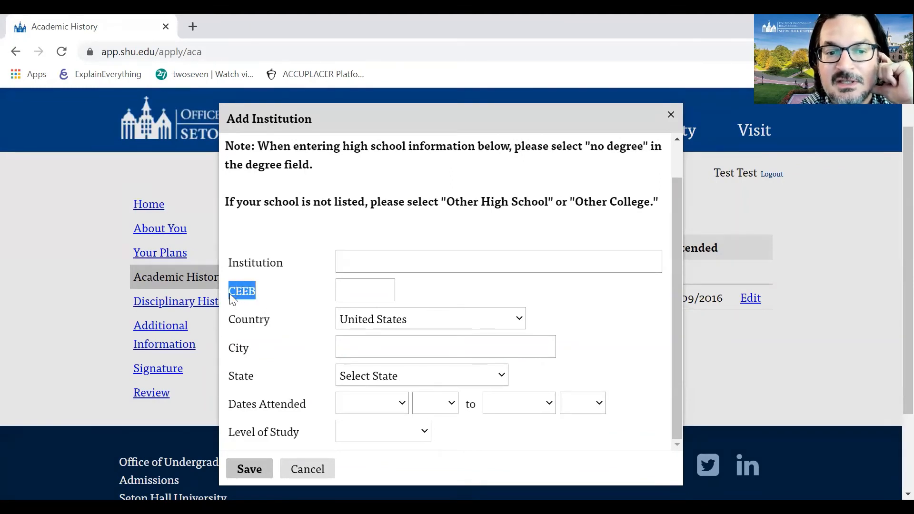
pyautogui.click(364, 286)
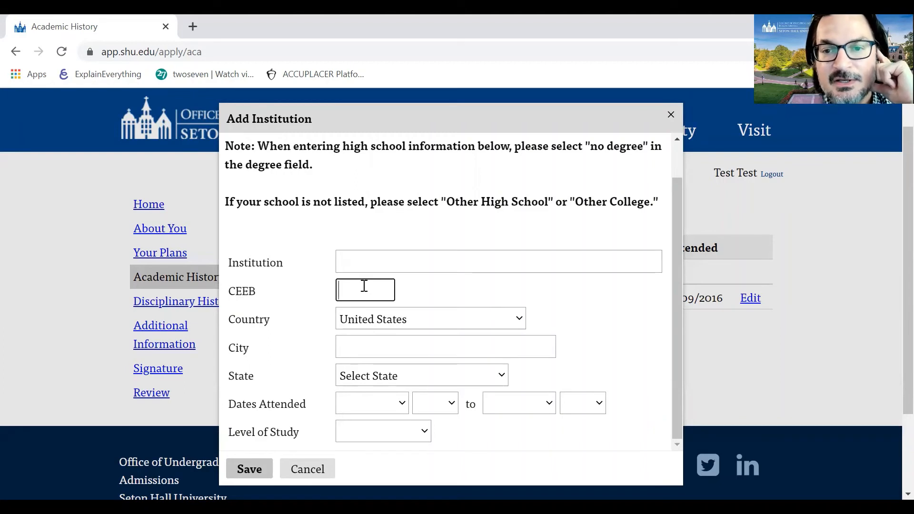
pyautogui.write('0000')
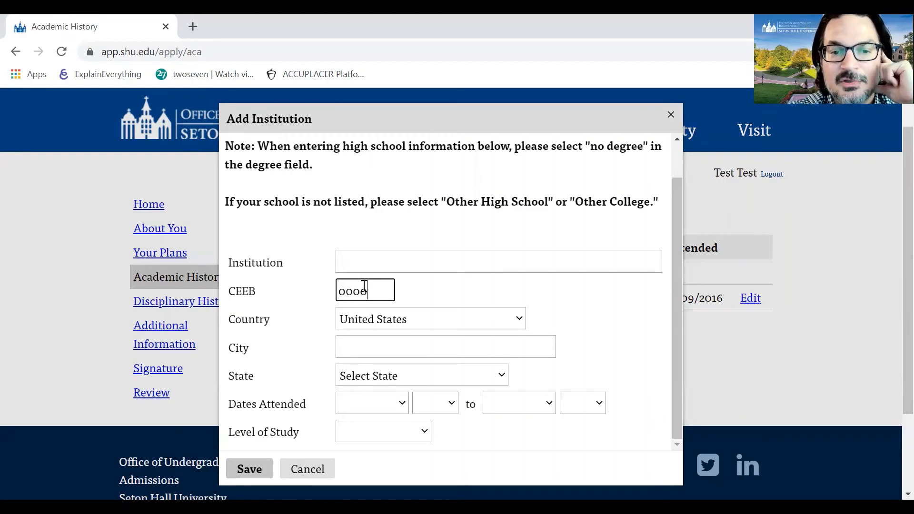
pyautogui.click(296, 469)
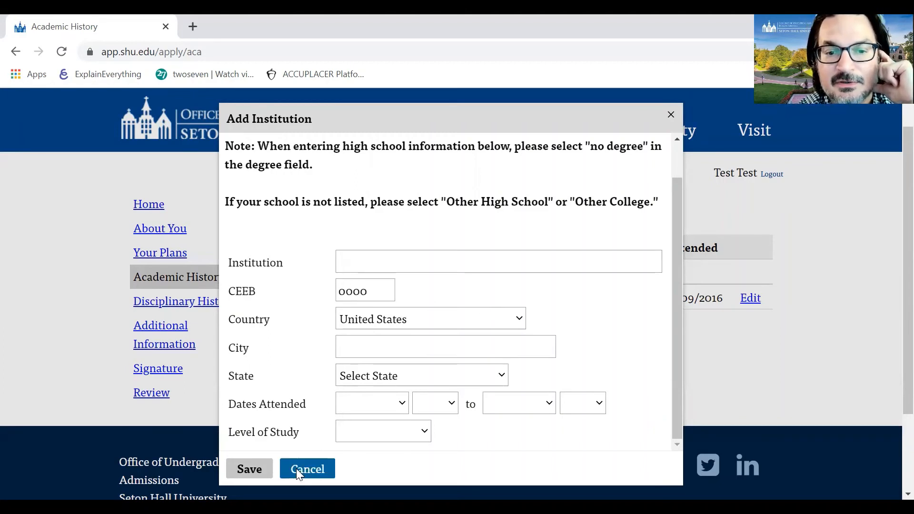
pyautogui.click(308, 342)
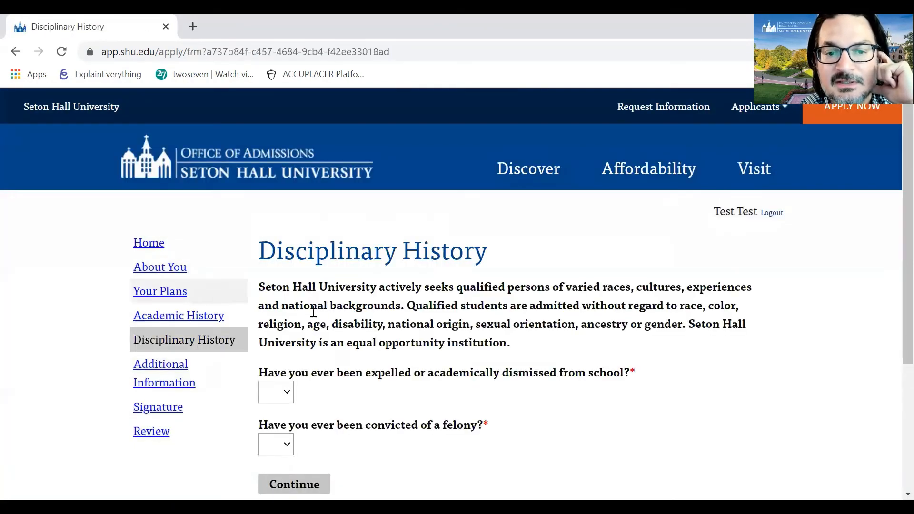
# - Answer No to the expulsion question
pyautogui.scroll(-2, 448, 323)
pyautogui.scroll(-3, 448, 323)
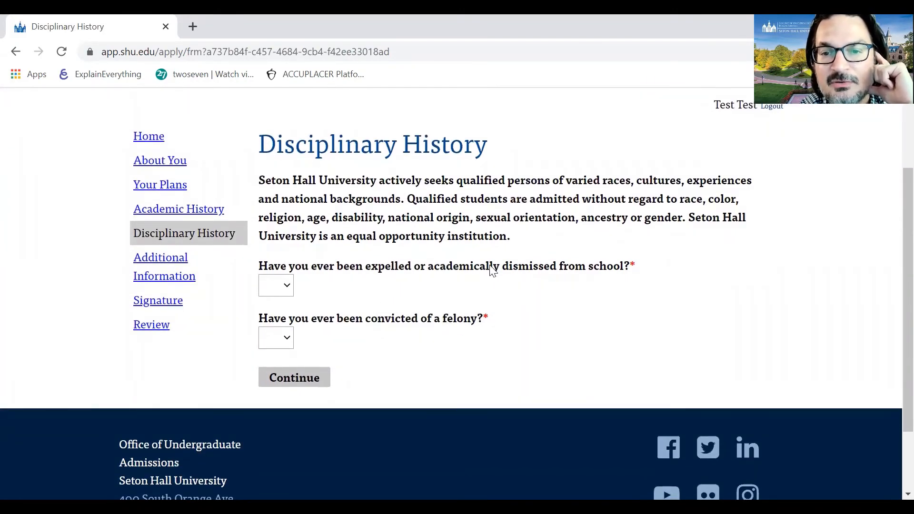
pyautogui.click(287, 286)
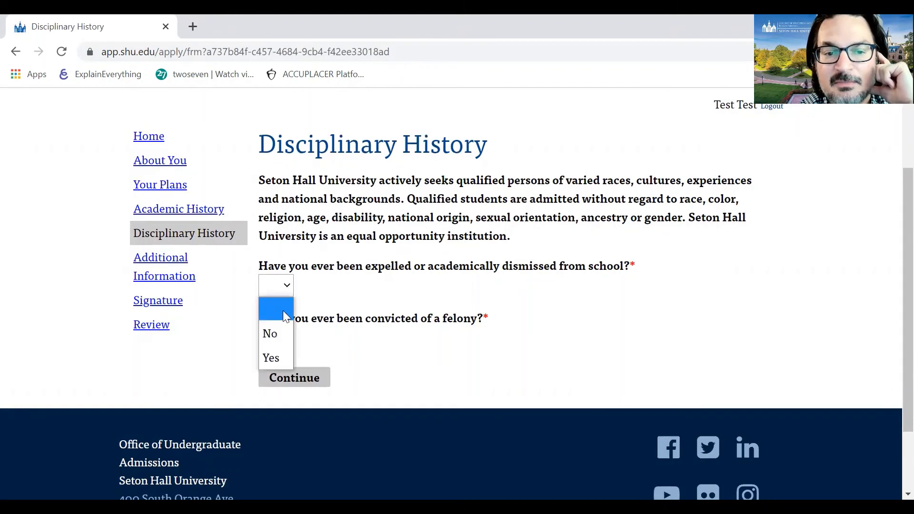
pyautogui.click(284, 333)
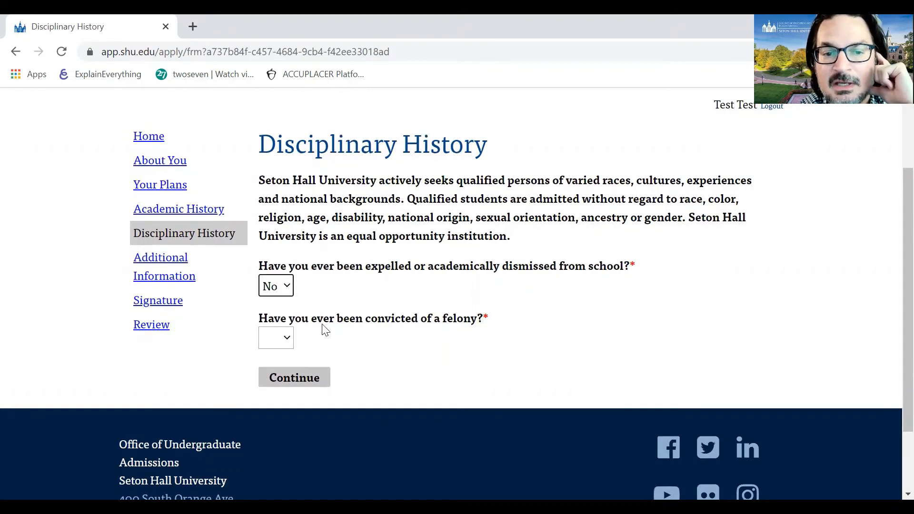
# - Answer No to the felony conviction question and continue to Additional Information
pyautogui.click(478, 323)
pyautogui.moveTo(478, 322); pyautogui.dragTo(443, 319)
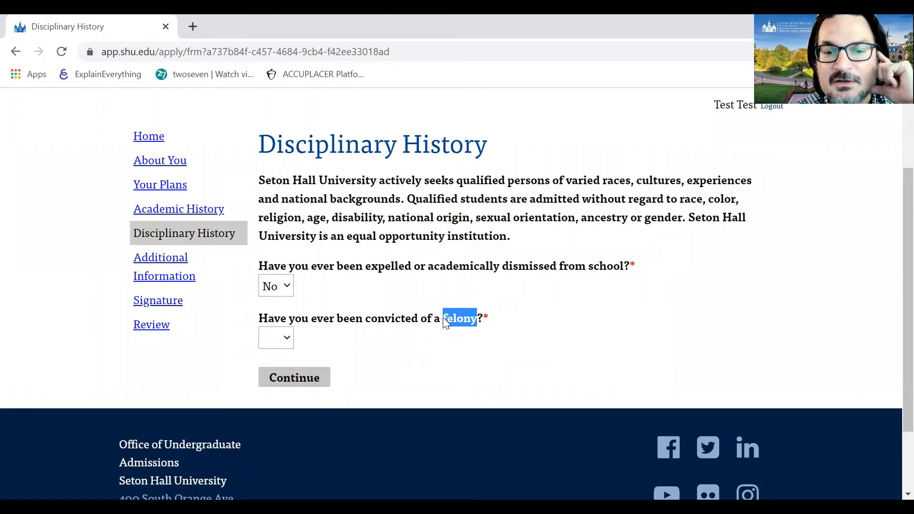
pyautogui.click(458, 338)
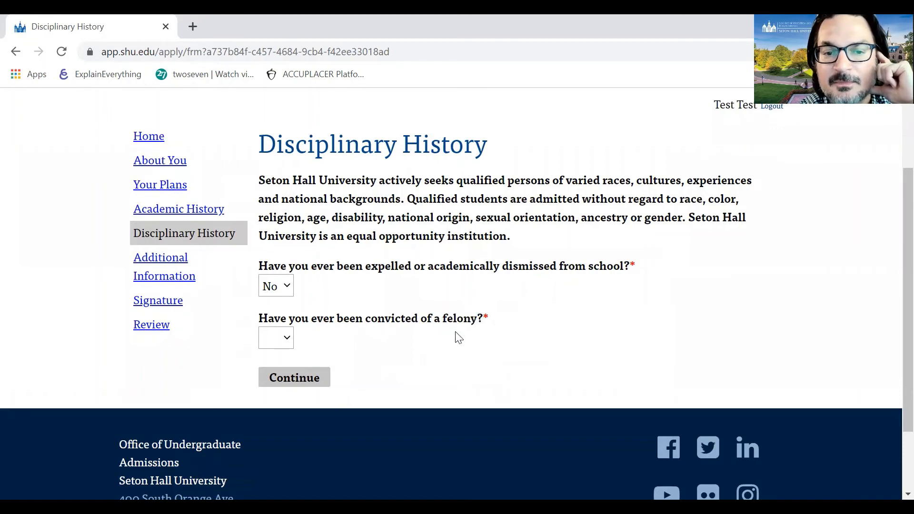
pyautogui.click(287, 341)
pyautogui.click(279, 383)
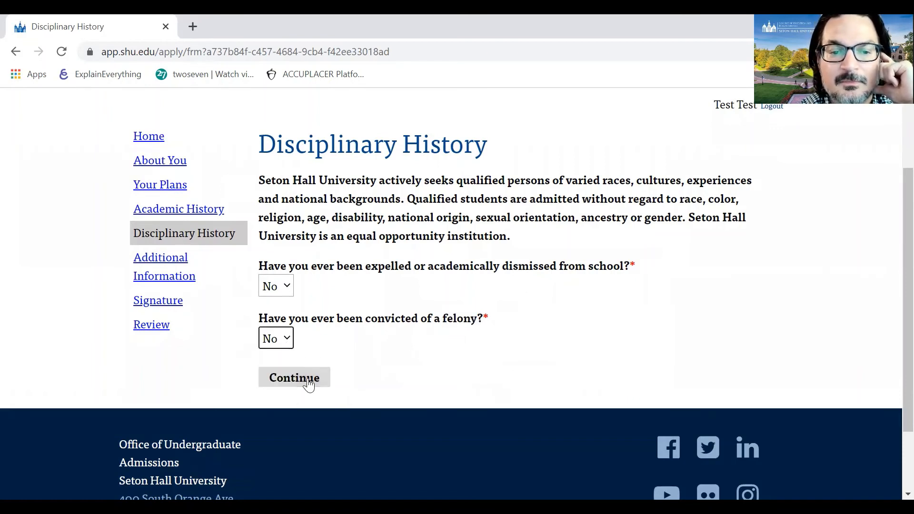
pyautogui.click(308, 379)
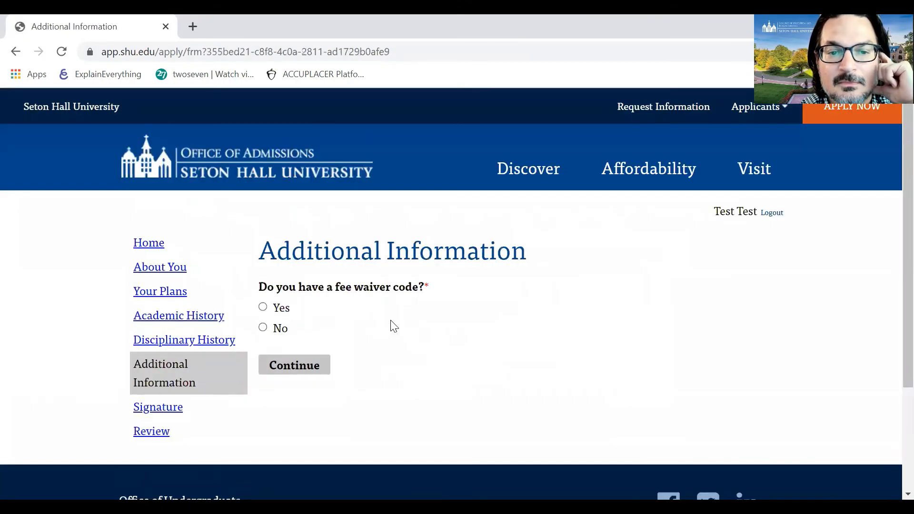
# - Set the fee waiver code question to No and continue to the Signature page
pyautogui.scroll(-1, 440, 308)
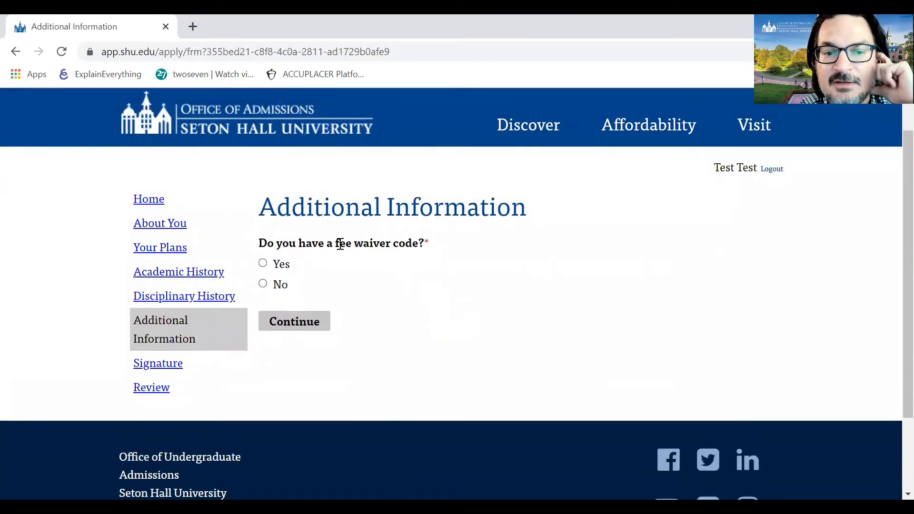
pyautogui.moveTo(336, 244); pyautogui.dragTo(418, 239)
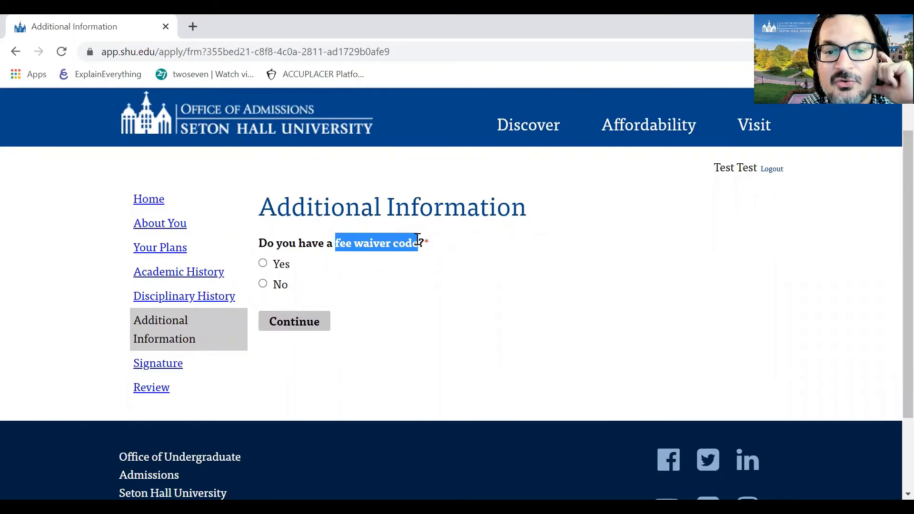
pyautogui.click(268, 267)
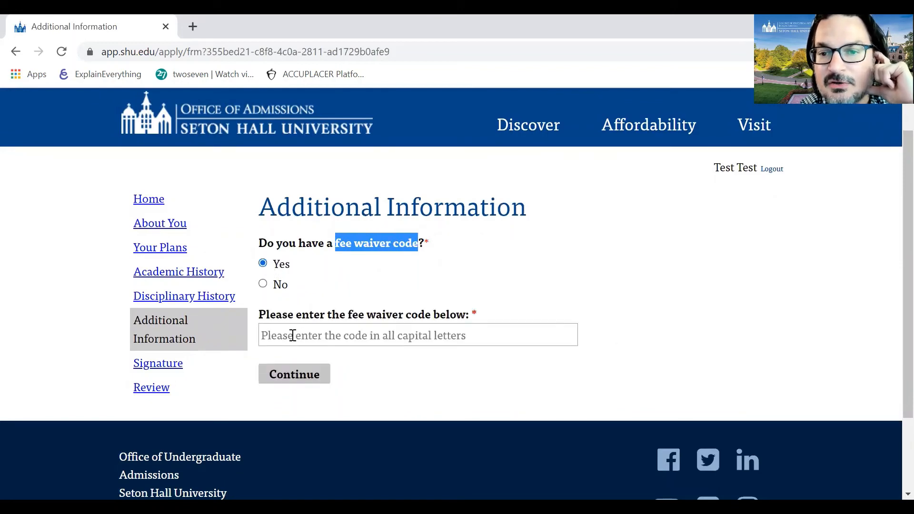
pyautogui.click(374, 268)
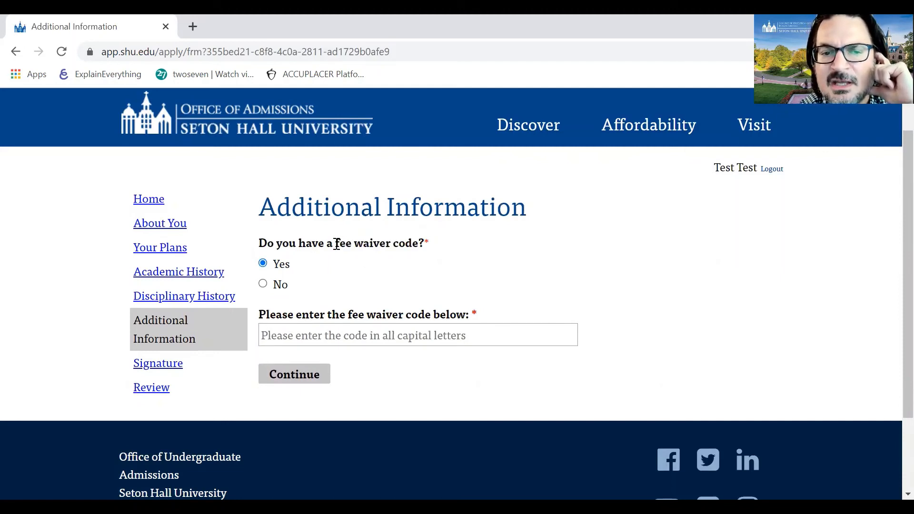
pyautogui.moveTo(338, 243); pyautogui.dragTo(414, 244)
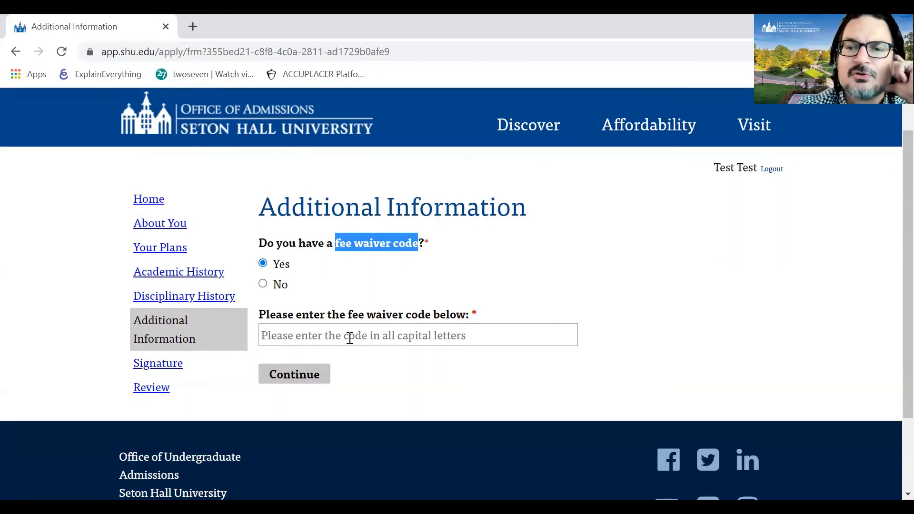
pyautogui.click(308, 335)
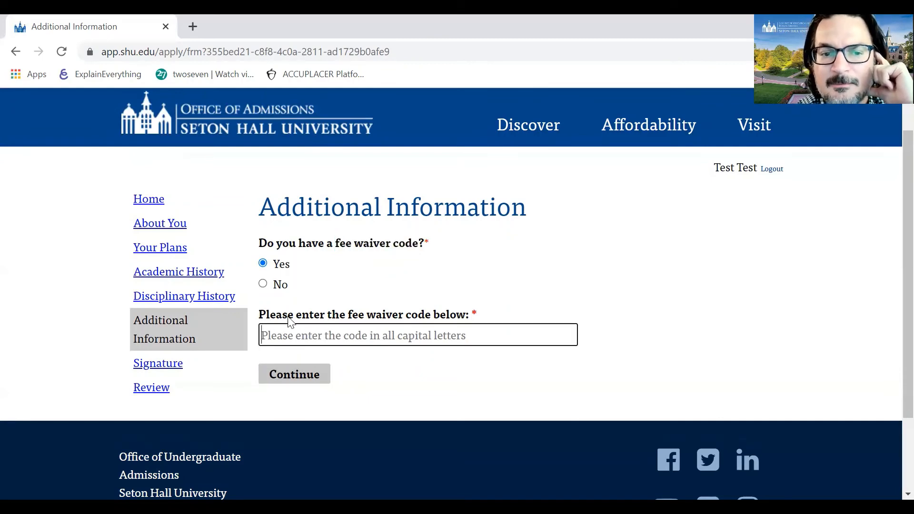
pyautogui.click(272, 285)
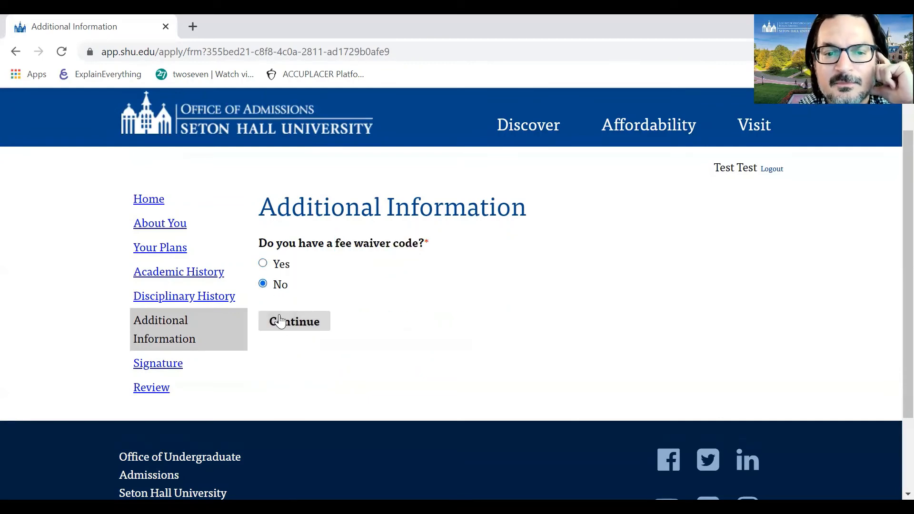
pyautogui.click(280, 323)
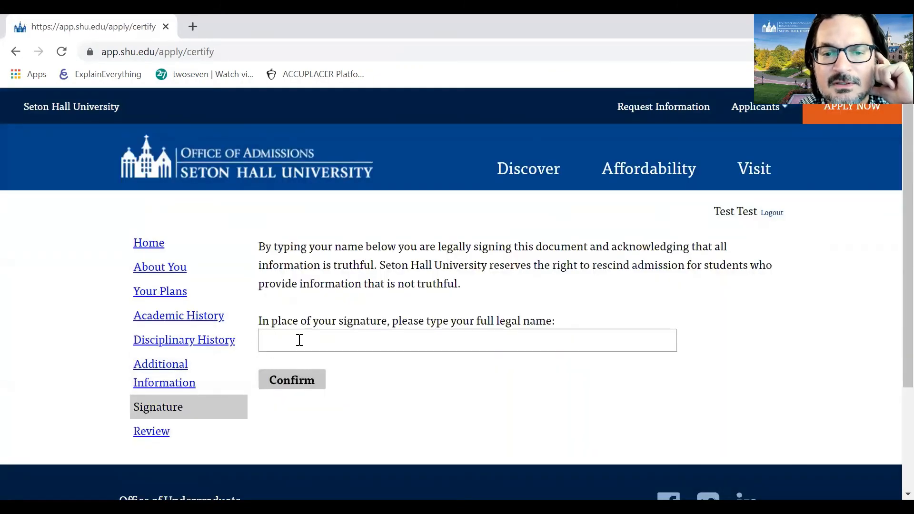
pyautogui.click(300, 340)
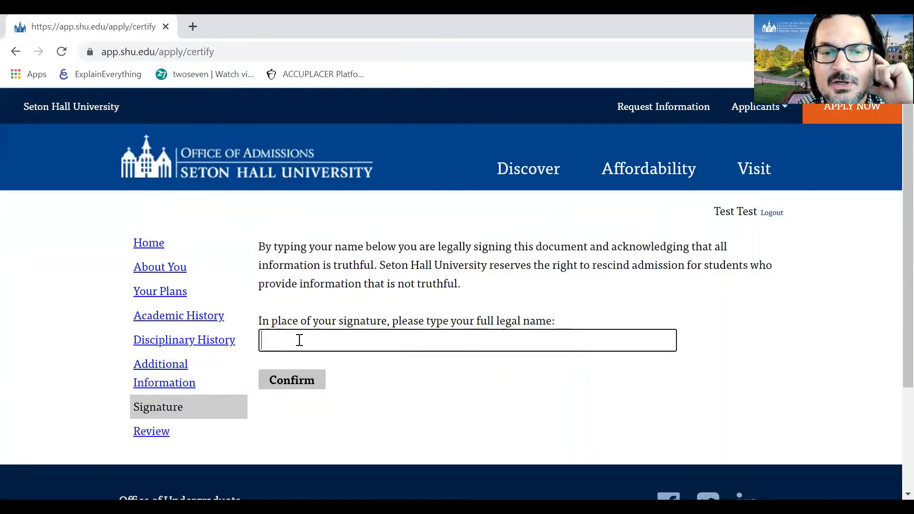
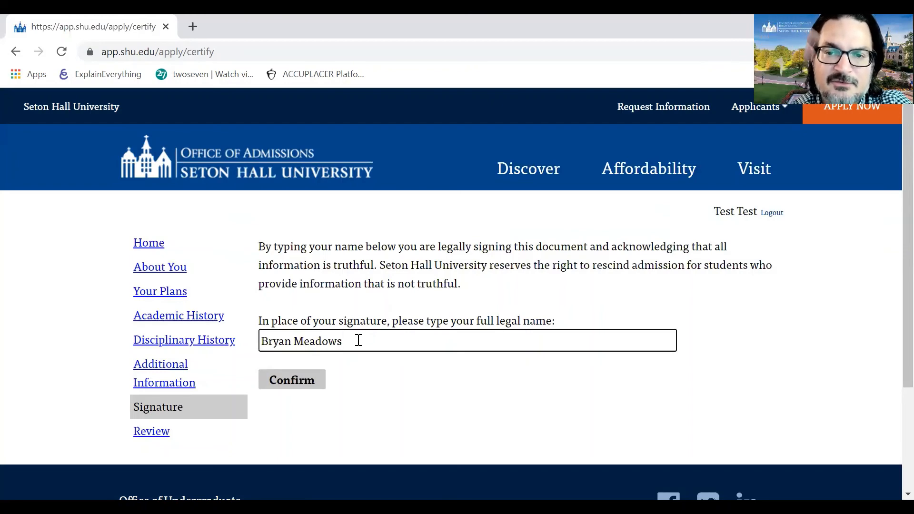
# - Sign with the applicant's full legal name, adding the middle name, and confirm
pyautogui.click(296, 342)
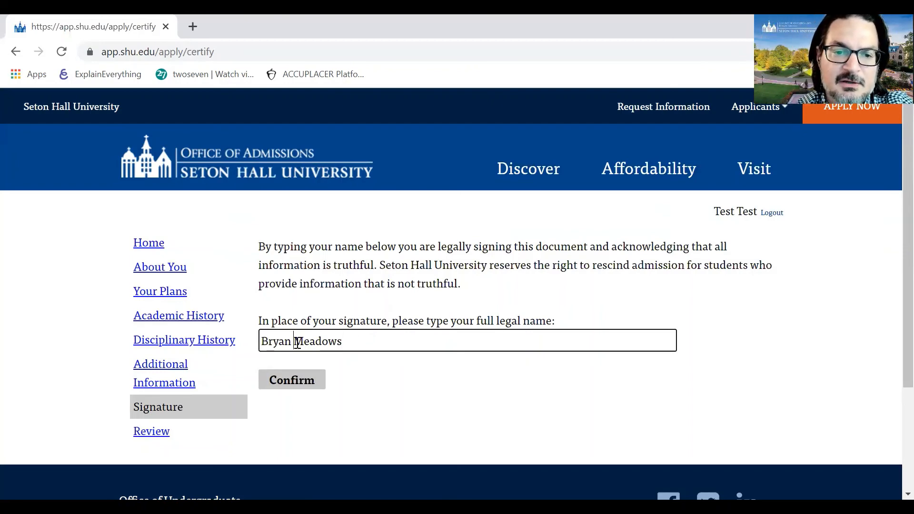
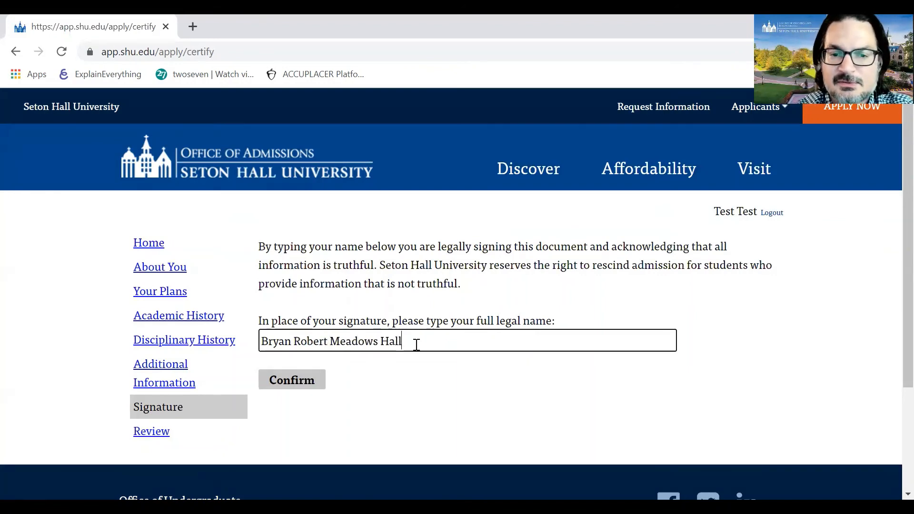
pyautogui.click(314, 382)
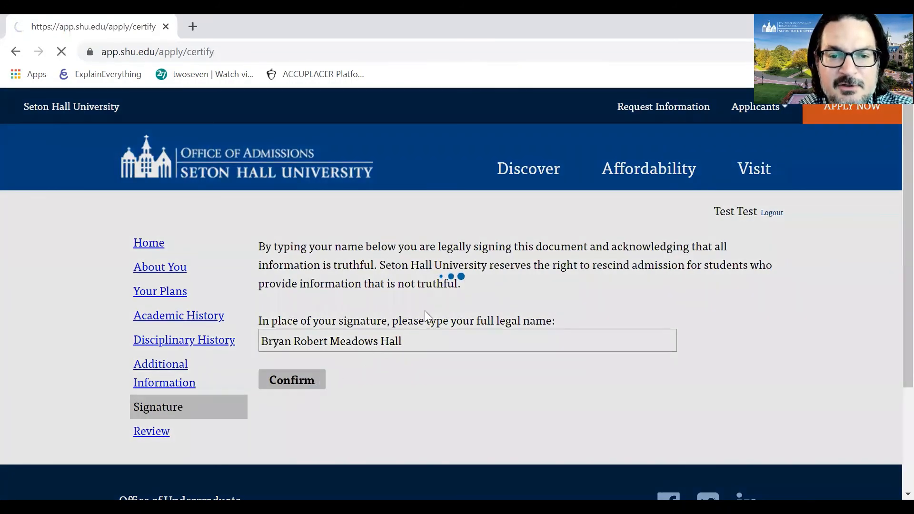
pyautogui.scroll(-3, 426, 316)
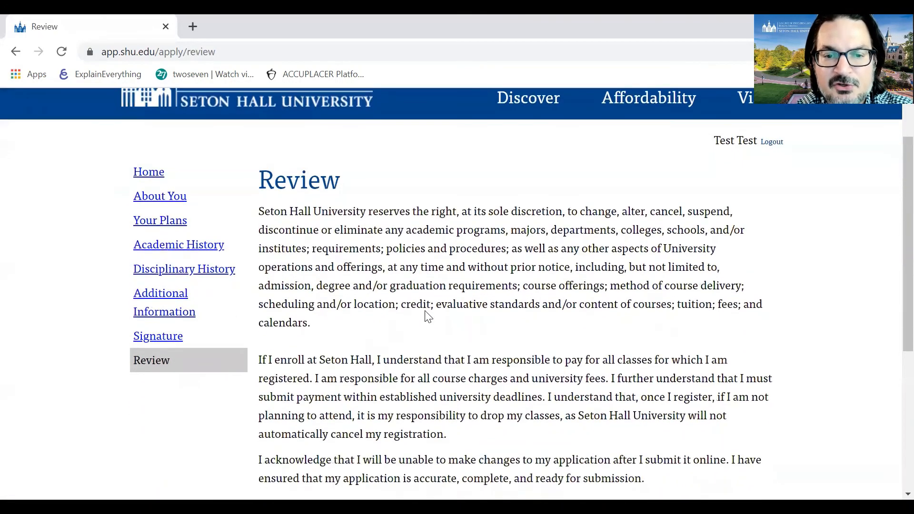
# - Check the Signature and About You sections, then submit the application from Review
pyautogui.scroll(-1, 426, 316)
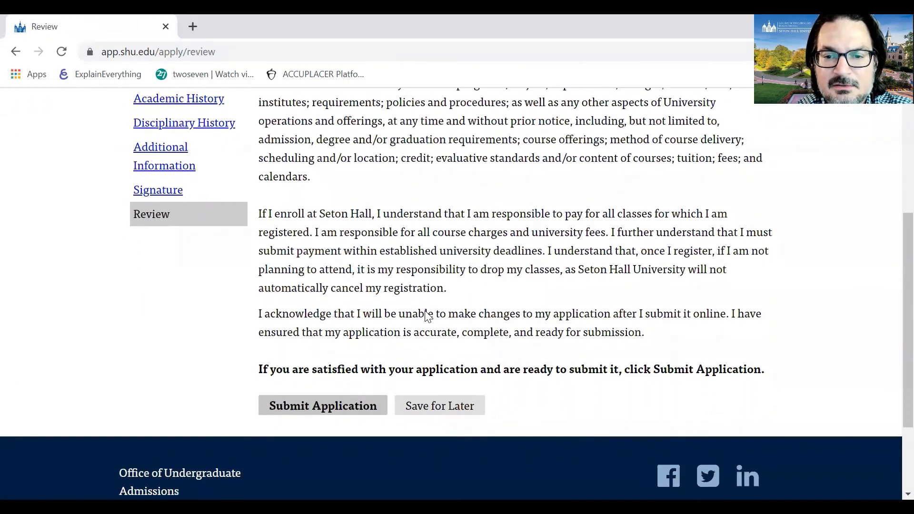
pyautogui.scroll(2, 426, 316)
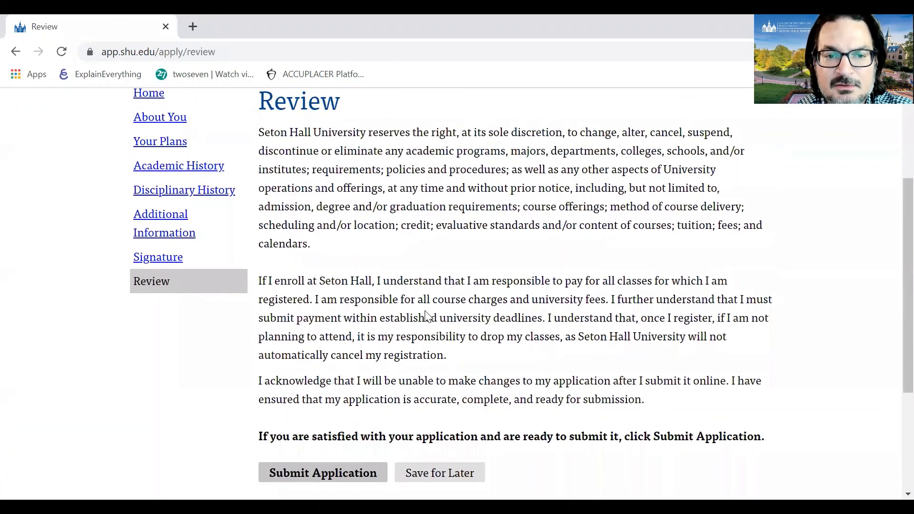
pyautogui.click(177, 251)
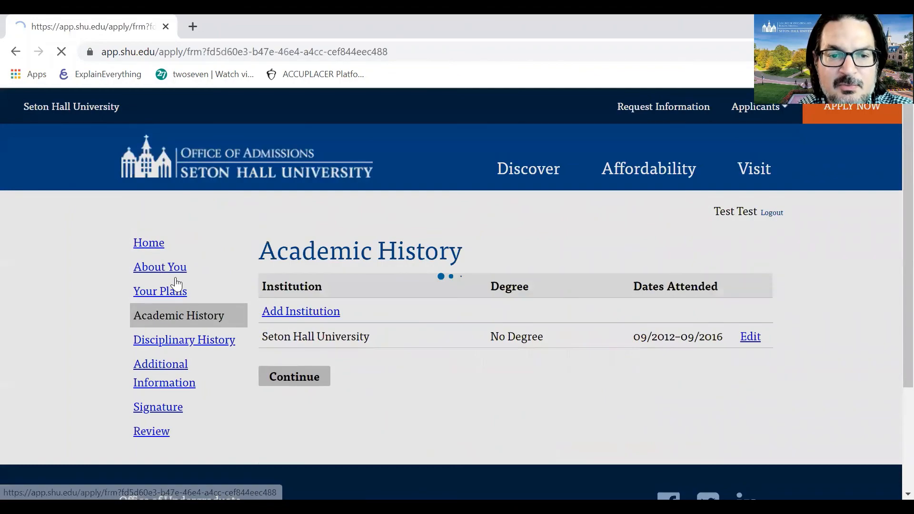
pyautogui.click(162, 269)
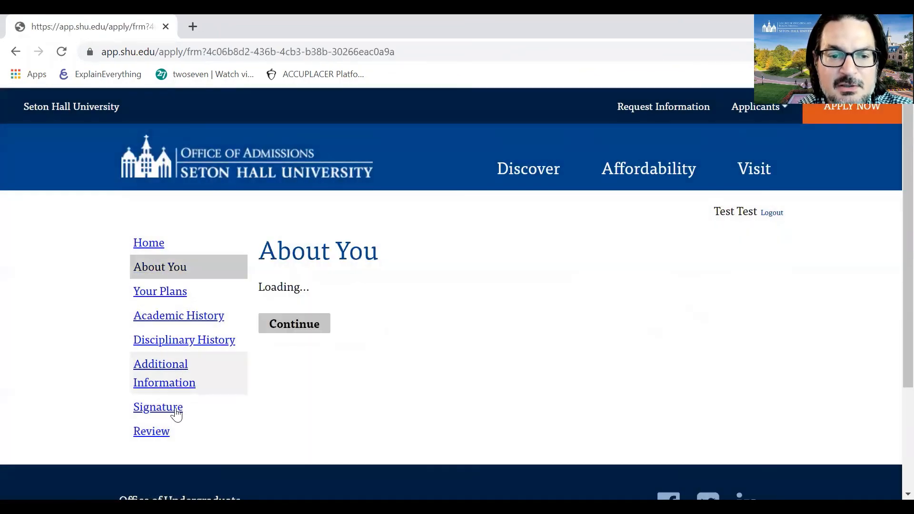
pyautogui.click(151, 431)
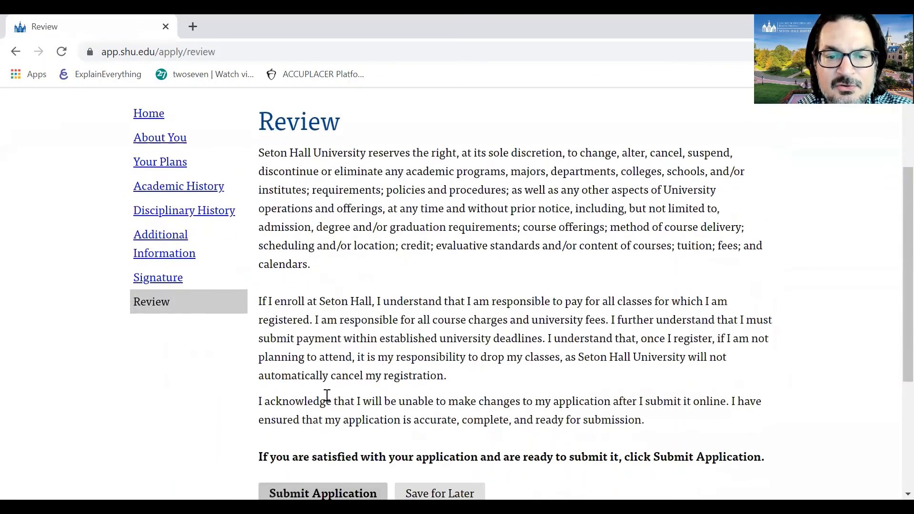
pyautogui.scroll(-3, 327, 400)
pyautogui.click(357, 381)
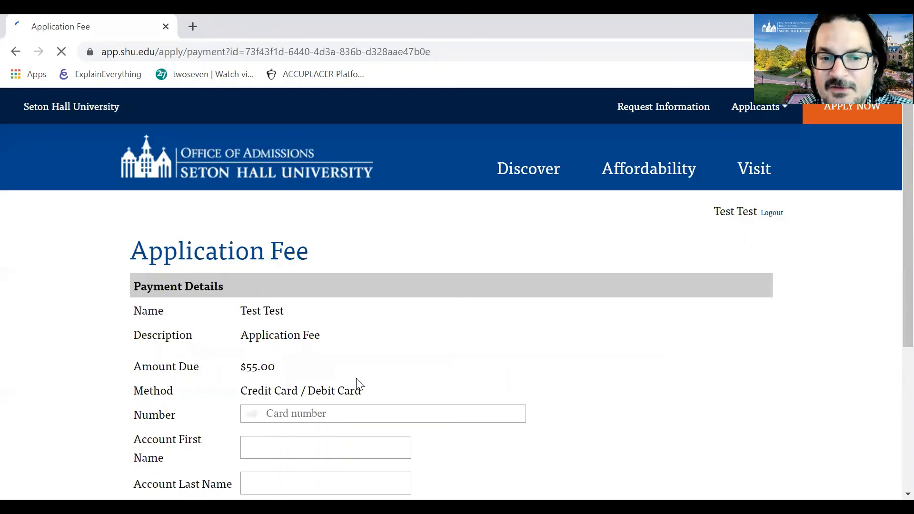
pyautogui.scroll(-2, 391, 367)
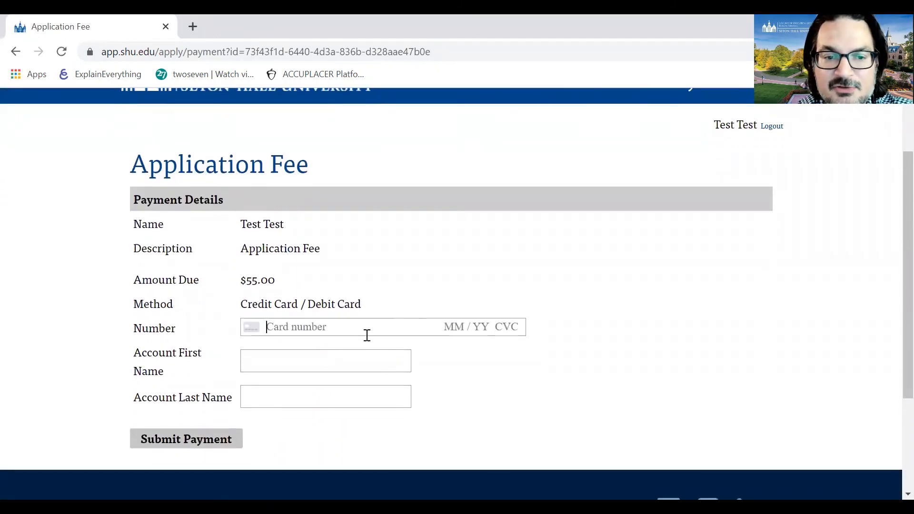
pyautogui.click(300, 363)
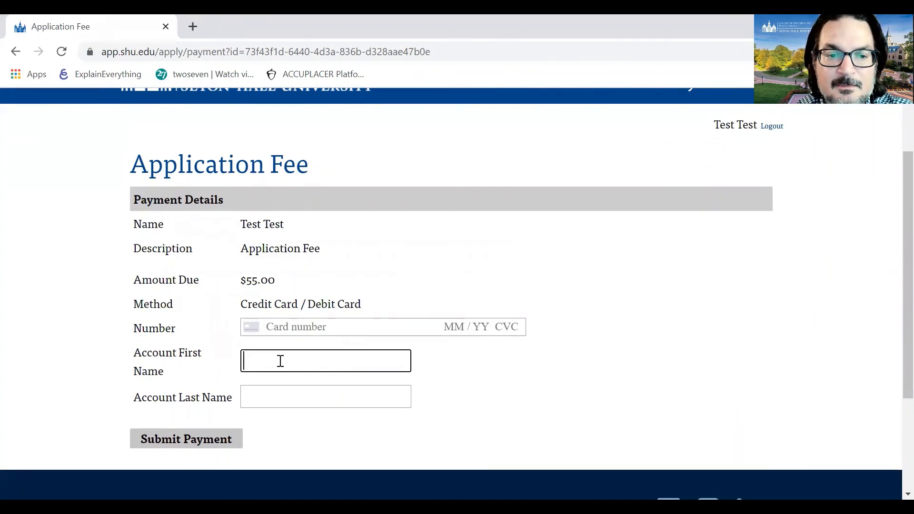
pyautogui.click(277, 387)
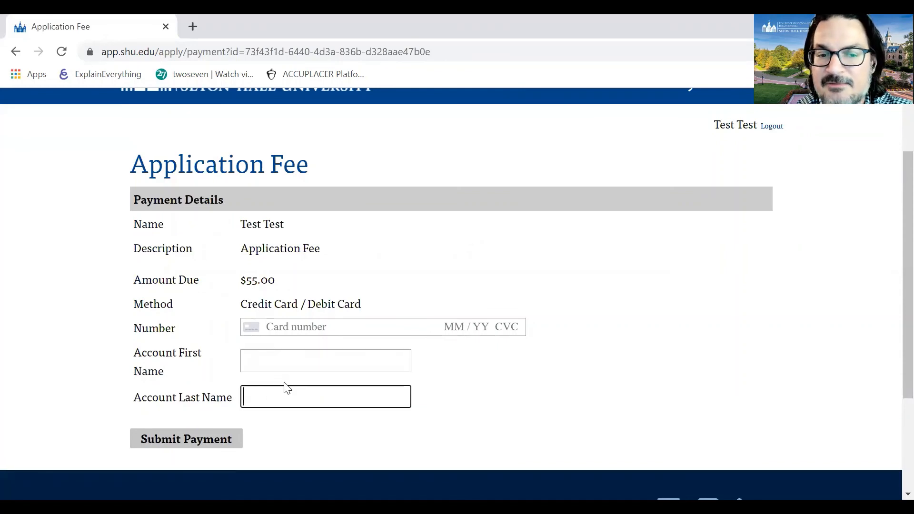
pyautogui.click(281, 382)
pyautogui.click(233, 439)
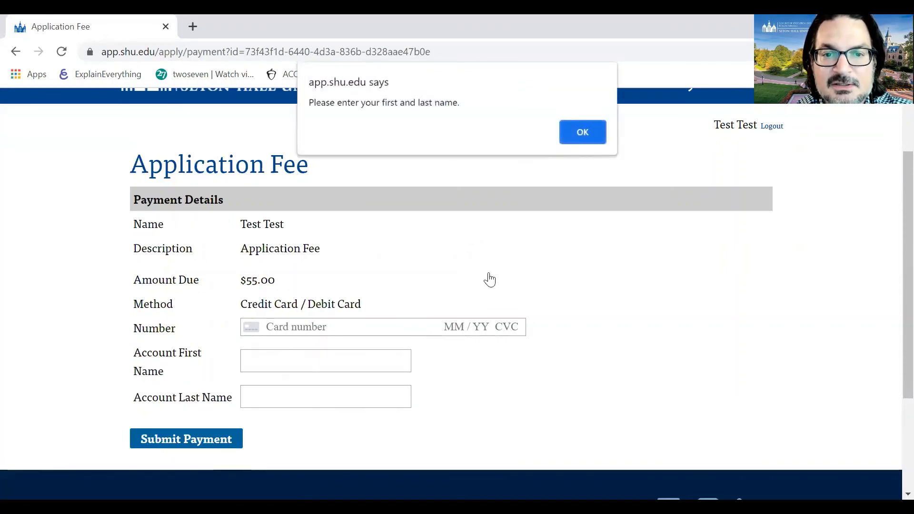
pyautogui.click(586, 137)
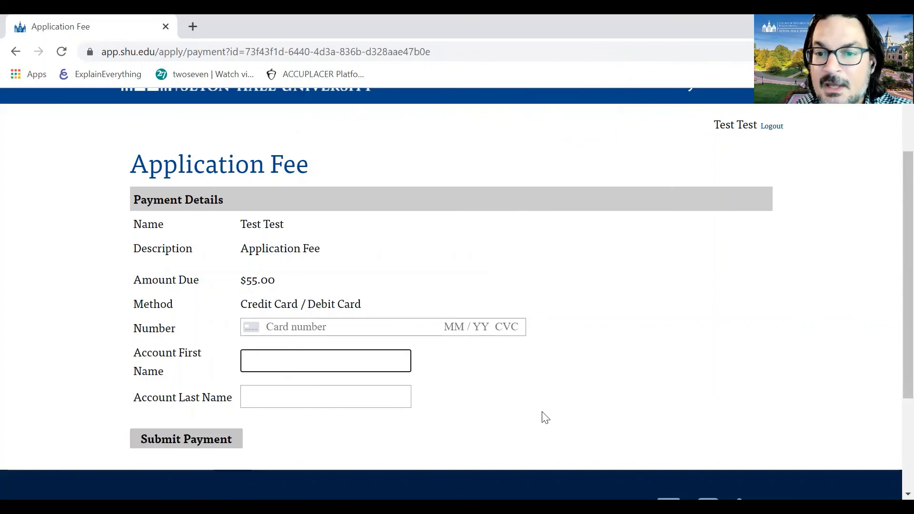